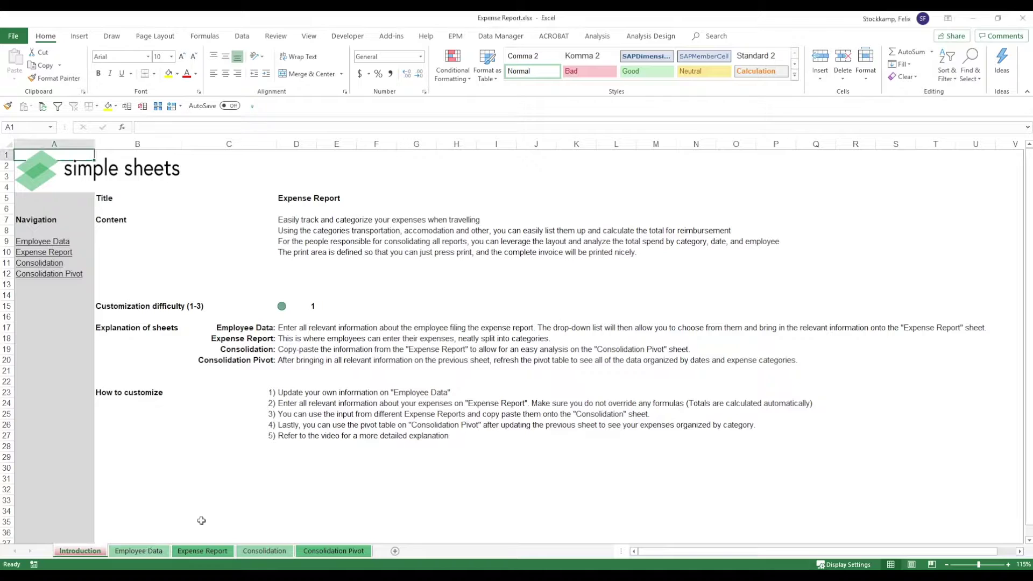
- Switch to the Employee Data sheet listing three employees with names and IDs
{"action": "left_click", "coordinate": [151, 546]}
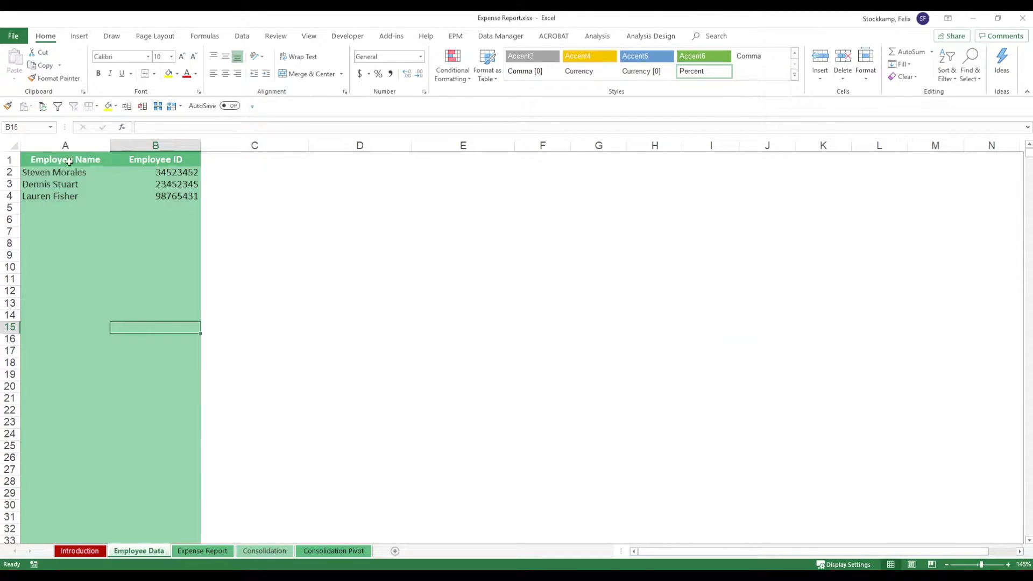
{"action": "left_click_drag", "start_coordinate": [65, 171], "coordinate": [65, 196]}
{"action": "left_click", "coordinate": [159, 173]}
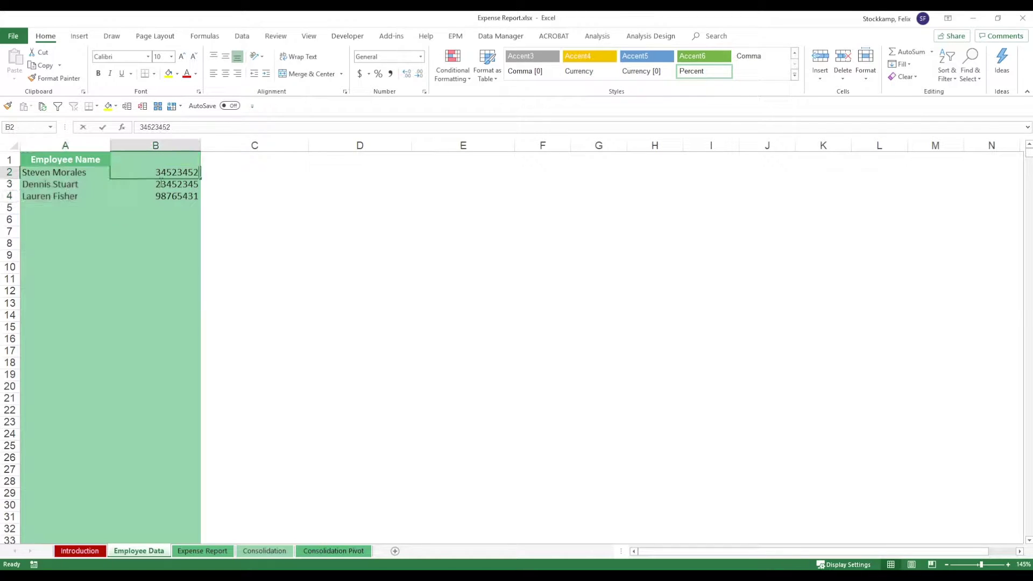
{"action": "key", "text": "Escape"}
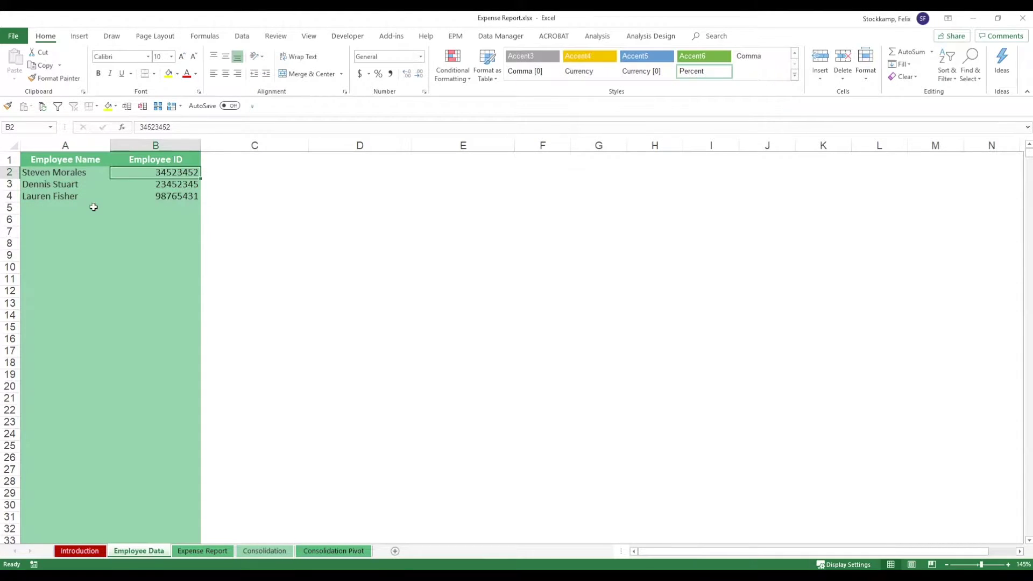
{"action": "left_click", "coordinate": [84, 171]}
{"action": "left_click_drag", "start_coordinate": [83, 171], "coordinate": [158, 416]}
{"action": "scroll", "coordinate": [158, 416], "scroll_direction": "up", "scroll_amount": 8}
{"action": "scroll", "coordinate": [158, 416], "scroll_direction": "down", "scroll_amount": 14}
{"action": "scroll", "coordinate": [158, 416], "scroll_direction": "up", "scroll_amount": 11}
{"action": "scroll", "coordinate": [158, 416], "scroll_direction": "up", "scroll_amount": 9}
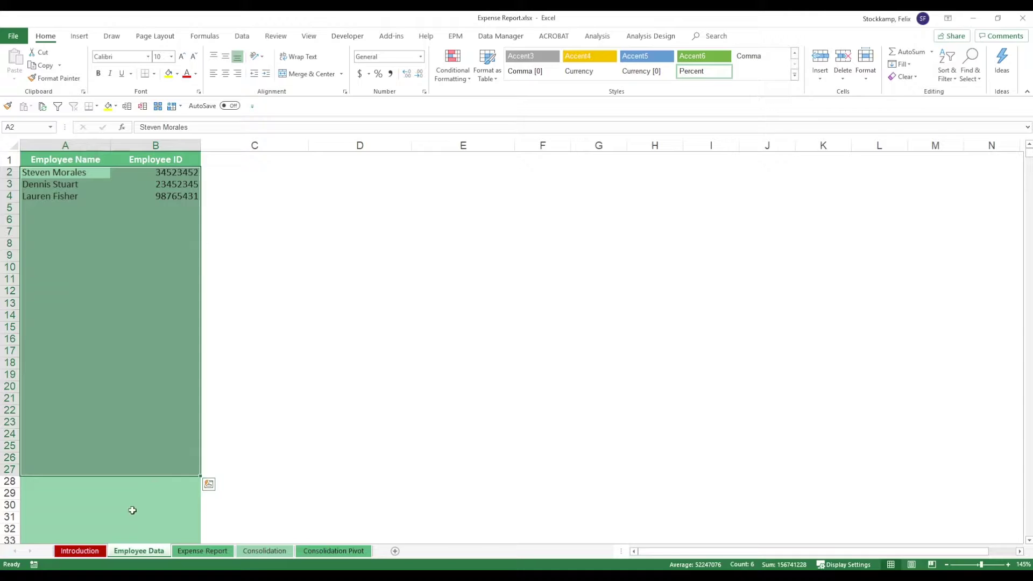
- On the Expense Report sheet, pick another employee in Name cell D7 so D8's VLOOKUP fills the ID
{"action": "left_click", "coordinate": [213, 551]}
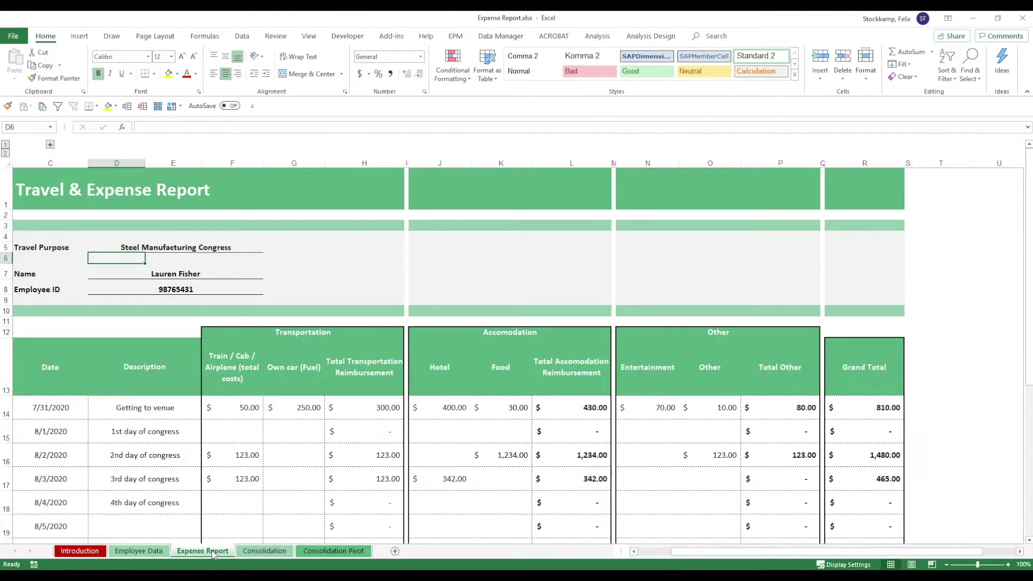
{"action": "left_click", "coordinate": [180, 247]}
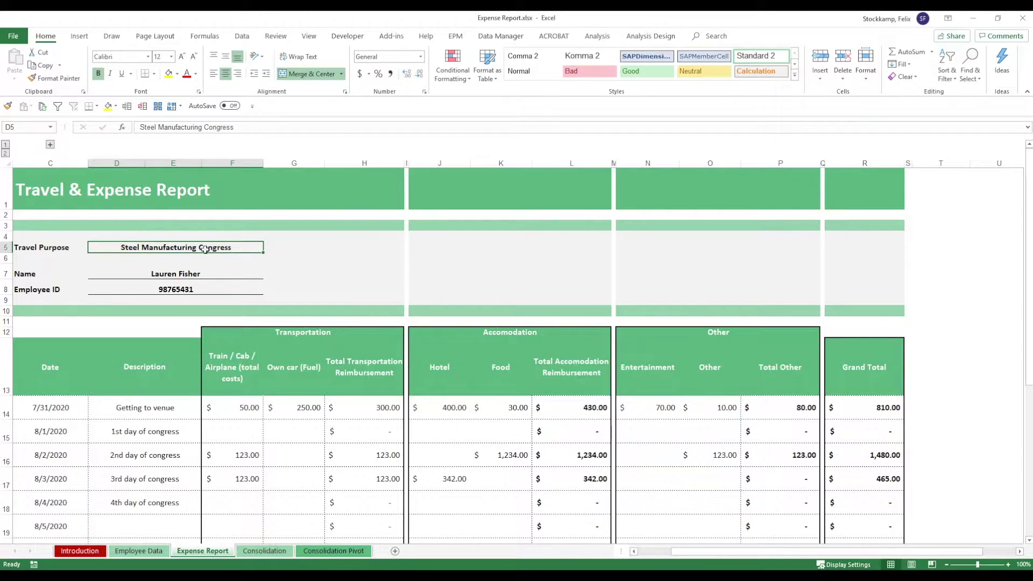
{"action": "left_click", "coordinate": [205, 270]}
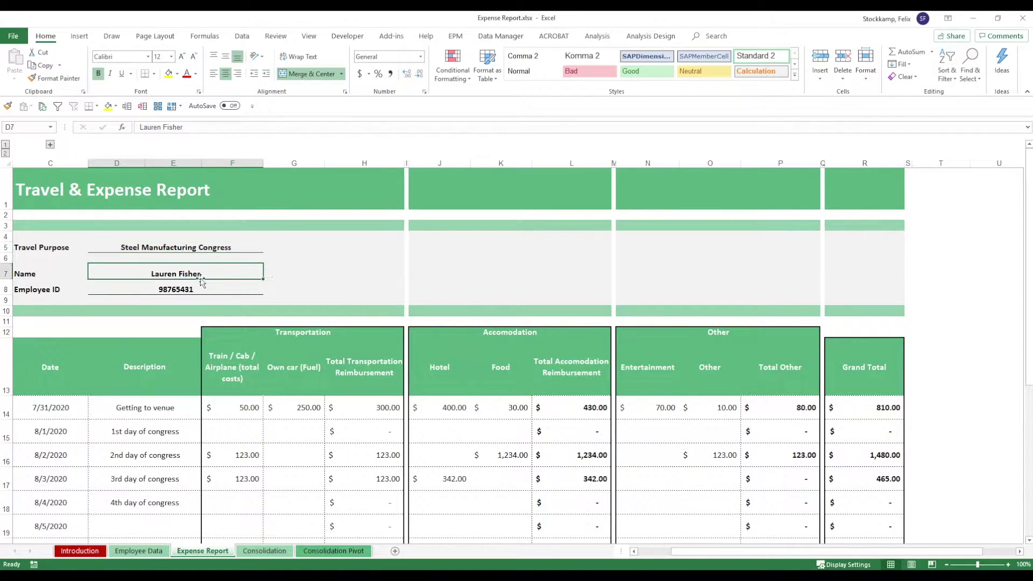
{"action": "left_click", "coordinate": [268, 275]}
{"action": "key", "text": "Page_Down"}
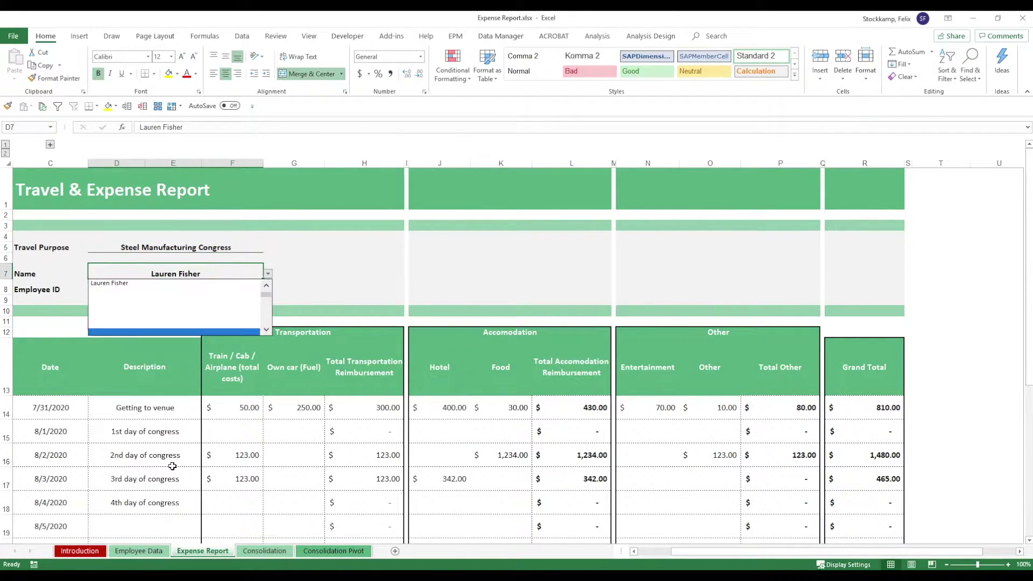
{"action": "left_click", "coordinate": [266, 285]}
{"action": "left_click", "coordinate": [180, 288]}
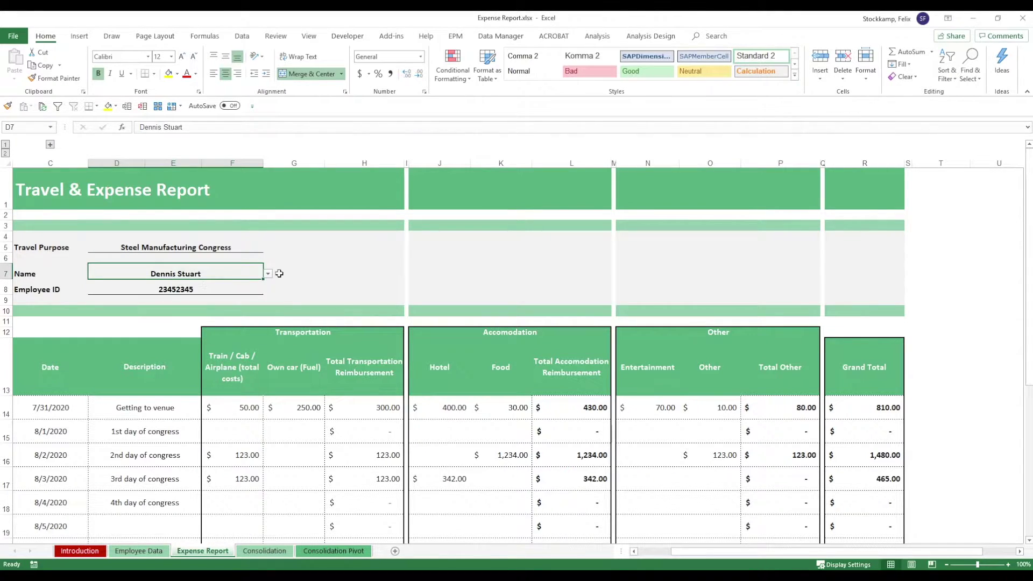
{"action": "left_click", "coordinate": [161, 291]}
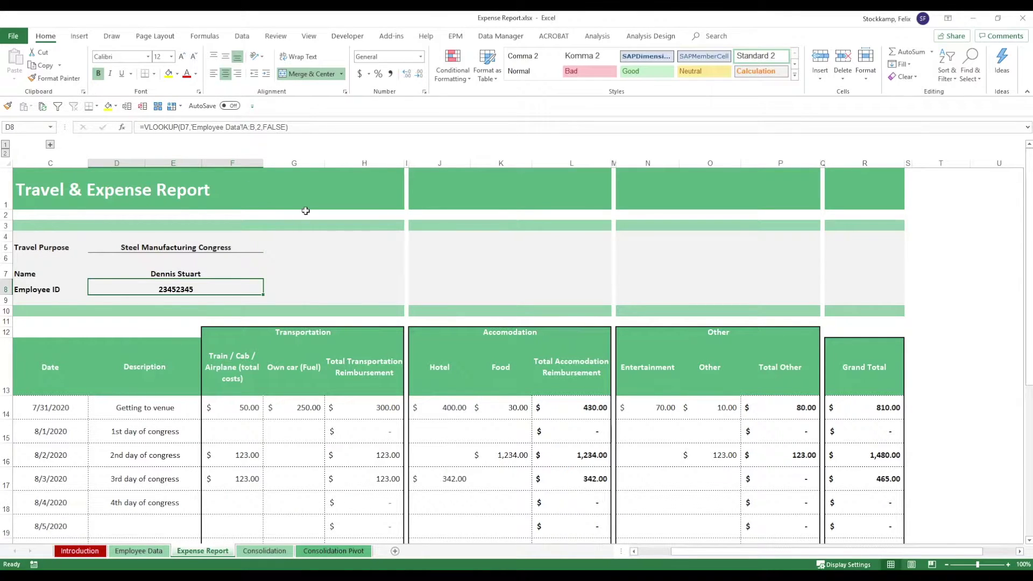
{"action": "scroll", "coordinate": [327, 204], "scroll_direction": "down", "scroll_amount": 2}
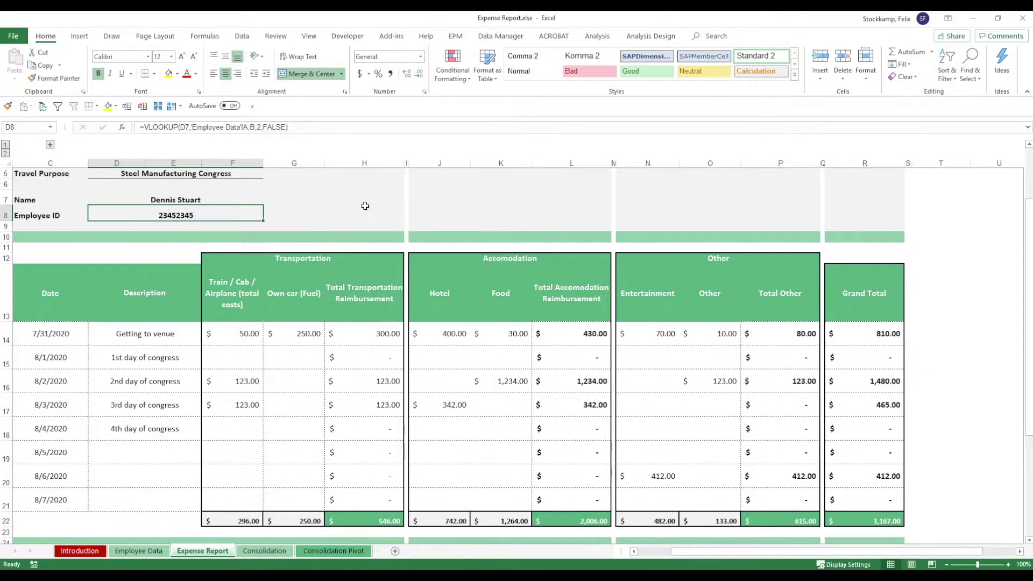
{"action": "left_click", "coordinate": [71, 335]}
{"action": "left_click_drag", "start_coordinate": [71, 336], "coordinate": [62, 501]}
{"action": "left_click", "coordinate": [159, 341]}
{"action": "left_click_drag", "start_coordinate": [159, 340], "coordinate": [177, 494]}
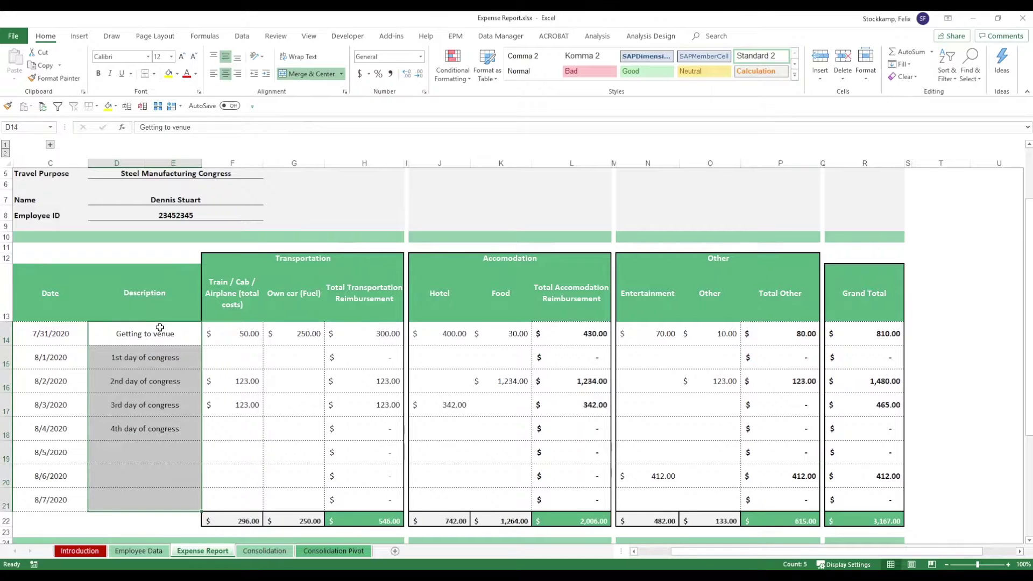
{"action": "left_click_drag", "start_coordinate": [242, 339], "coordinate": [272, 334]}
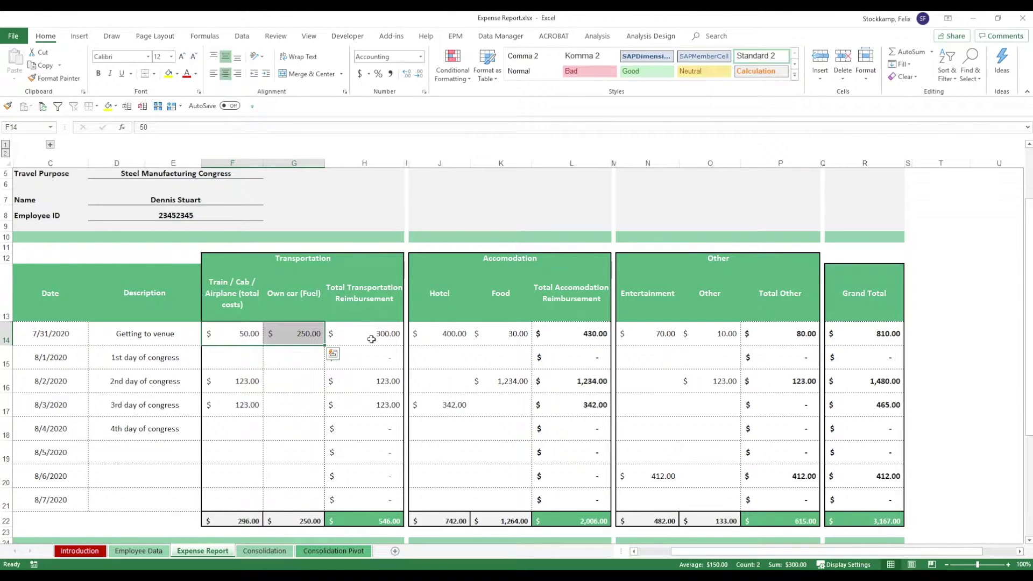
{"action": "left_click", "coordinate": [371, 340]}
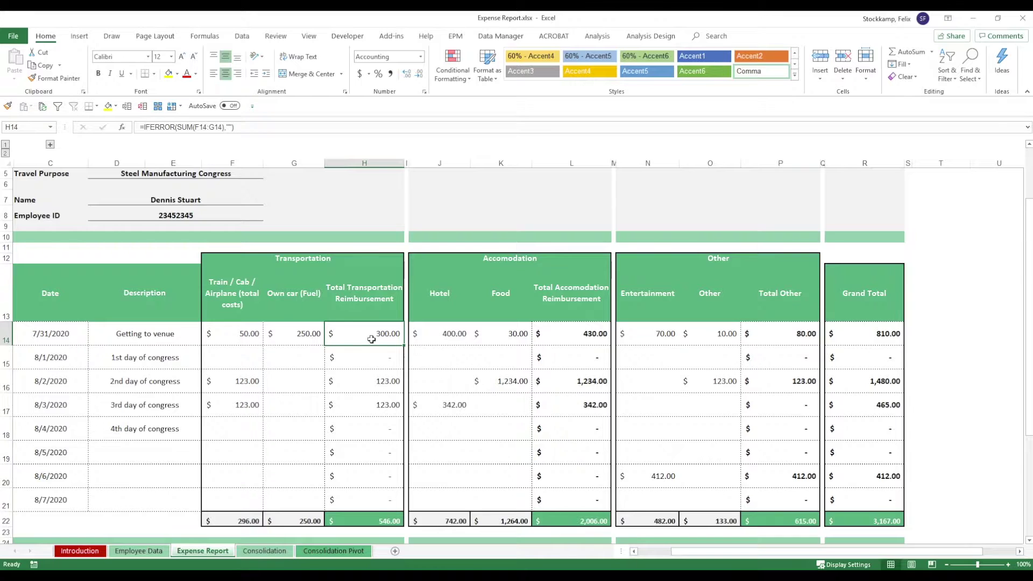
{"action": "left_click", "coordinate": [440, 337]}
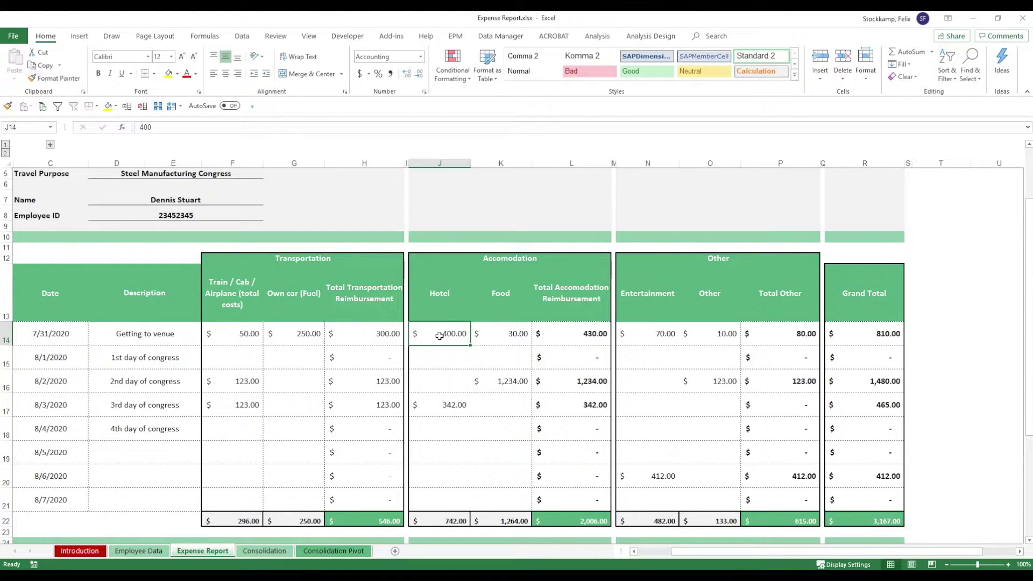
{"action": "left_click", "coordinate": [522, 329]}
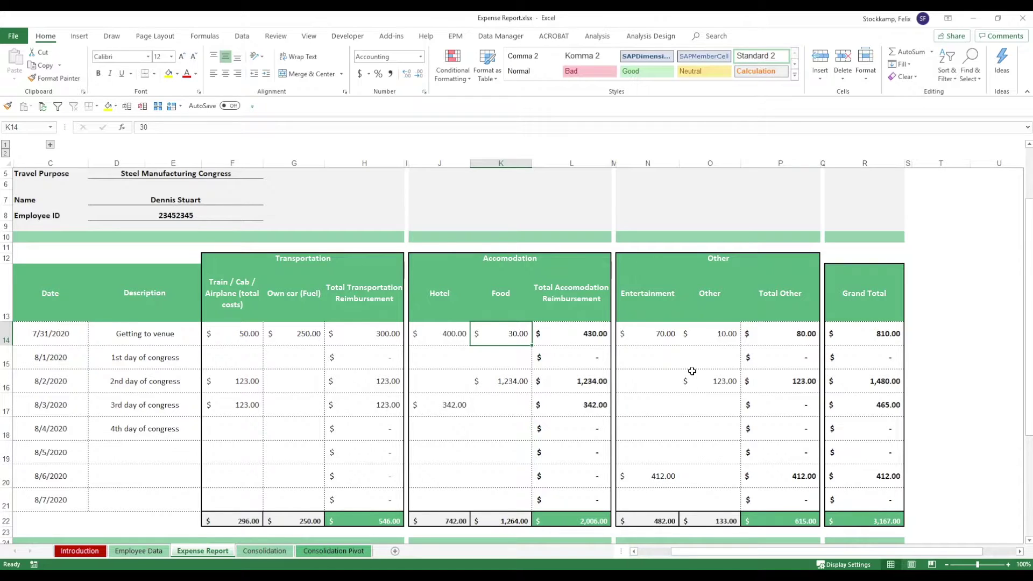
{"action": "left_click", "coordinate": [665, 323]}
{"action": "left_click", "coordinate": [708, 324]}
{"action": "left_click", "coordinate": [641, 278]}
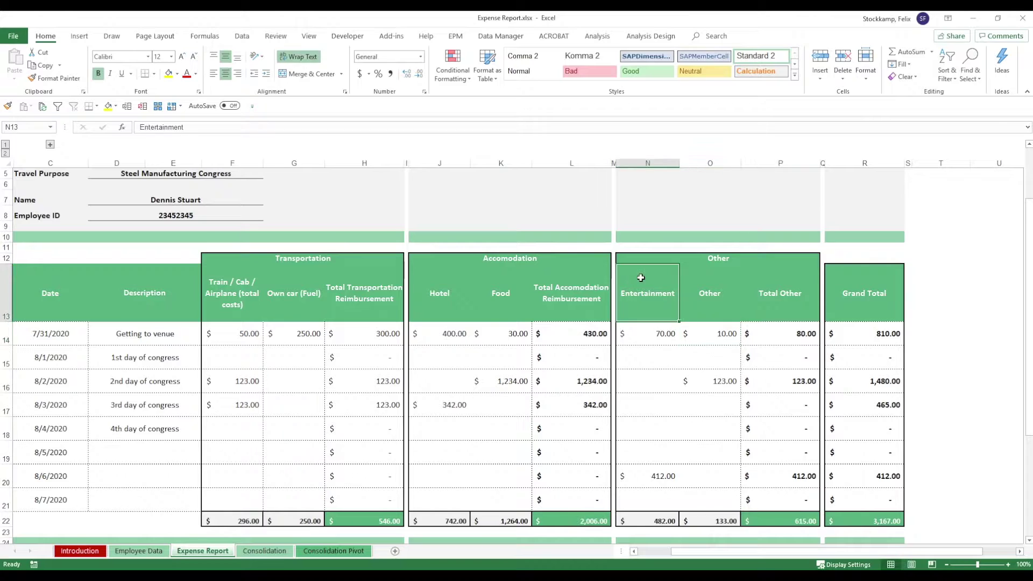
{"action": "left_click", "coordinate": [732, 297]}
{"action": "key", "text": "Left"}
{"action": "left_click", "coordinate": [732, 298]}
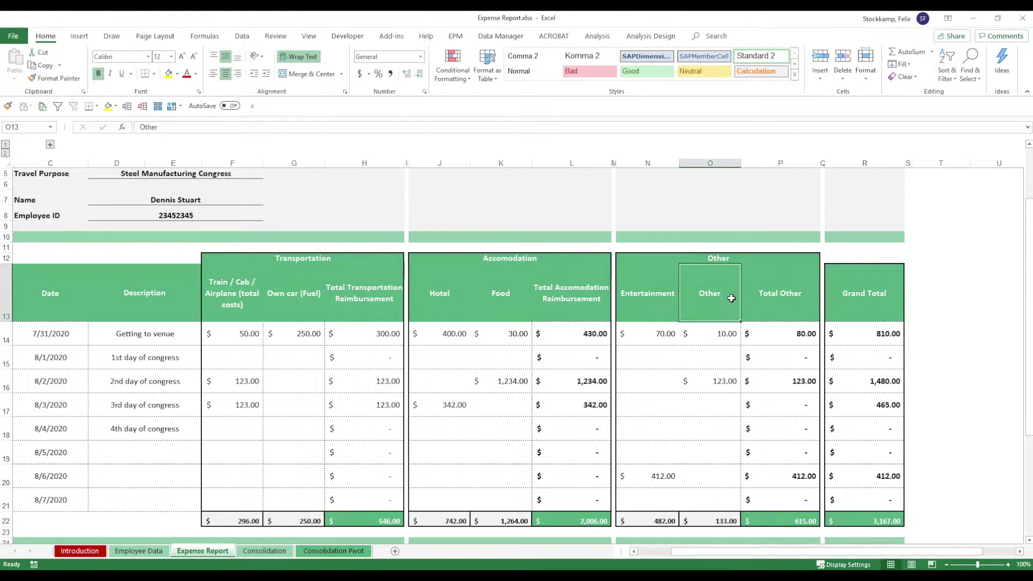
{"action": "left_click", "coordinate": [897, 293]}
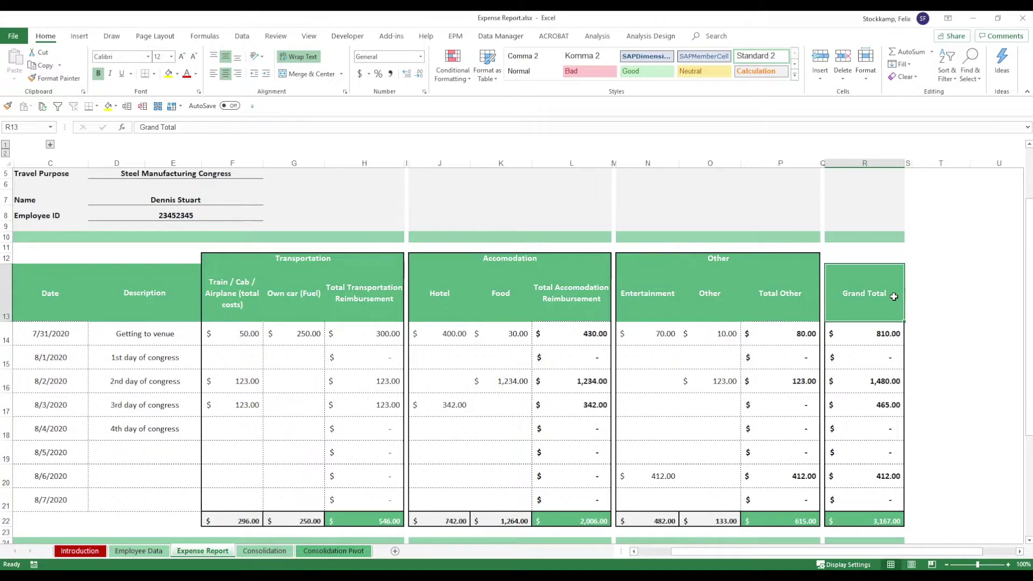
{"action": "left_click_drag", "start_coordinate": [6, 334], "coordinate": [6, 433]}
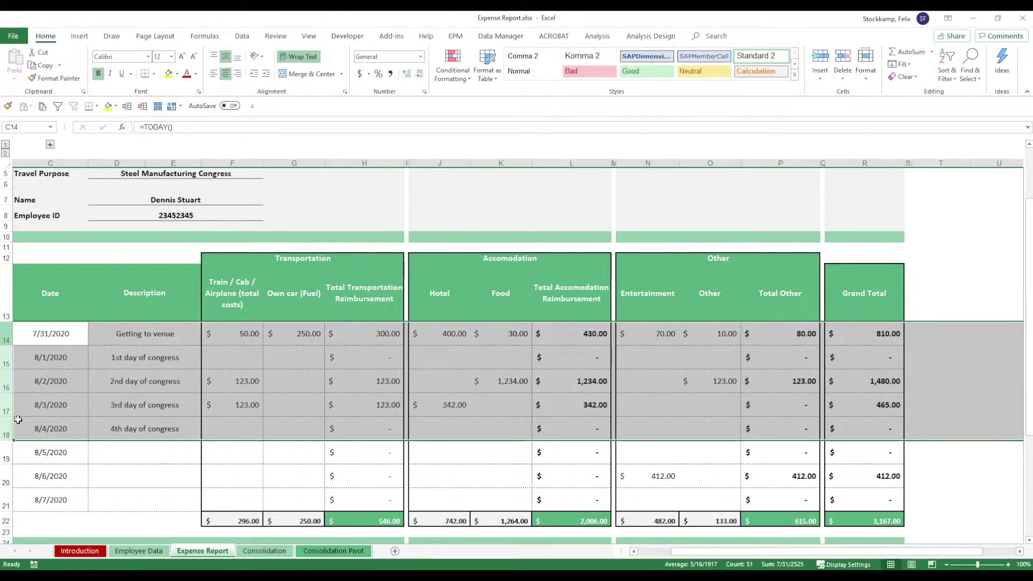
{"action": "left_click", "coordinate": [861, 522]}
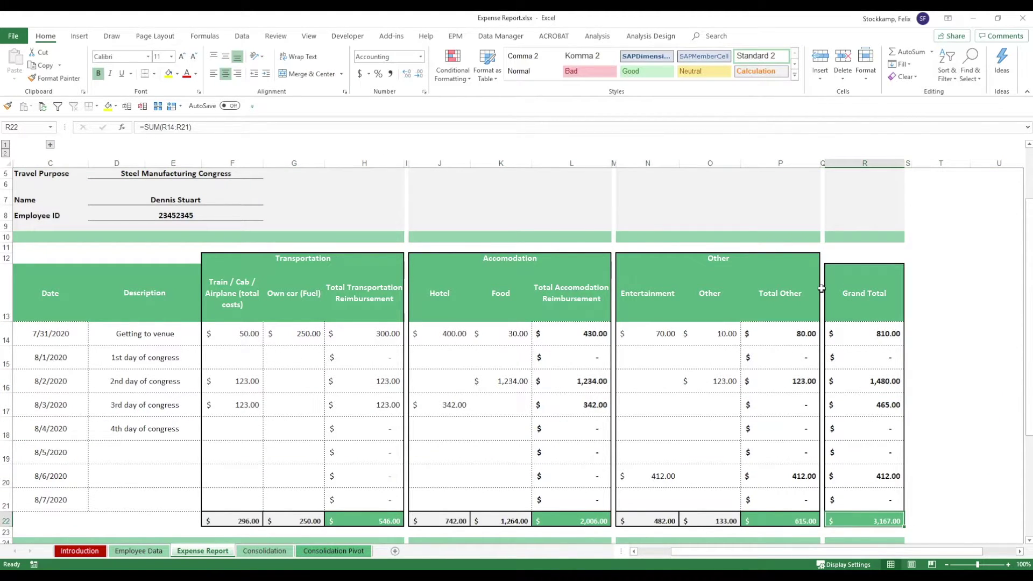
{"action": "scroll", "coordinate": [803, 275], "scroll_direction": "down", "scroll_amount": 4}
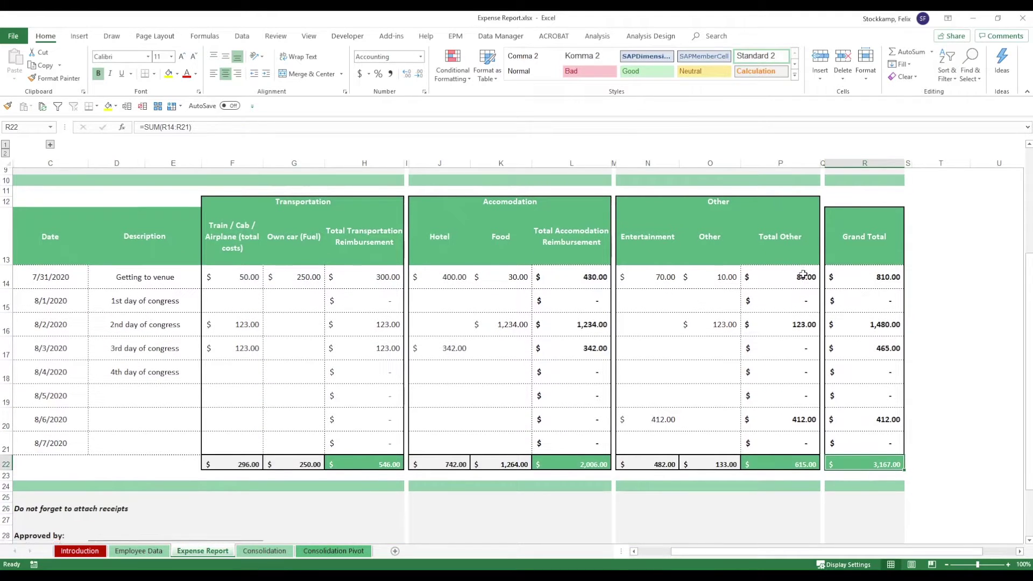
{"action": "scroll", "coordinate": [804, 275], "scroll_direction": "down", "scroll_amount": 1}
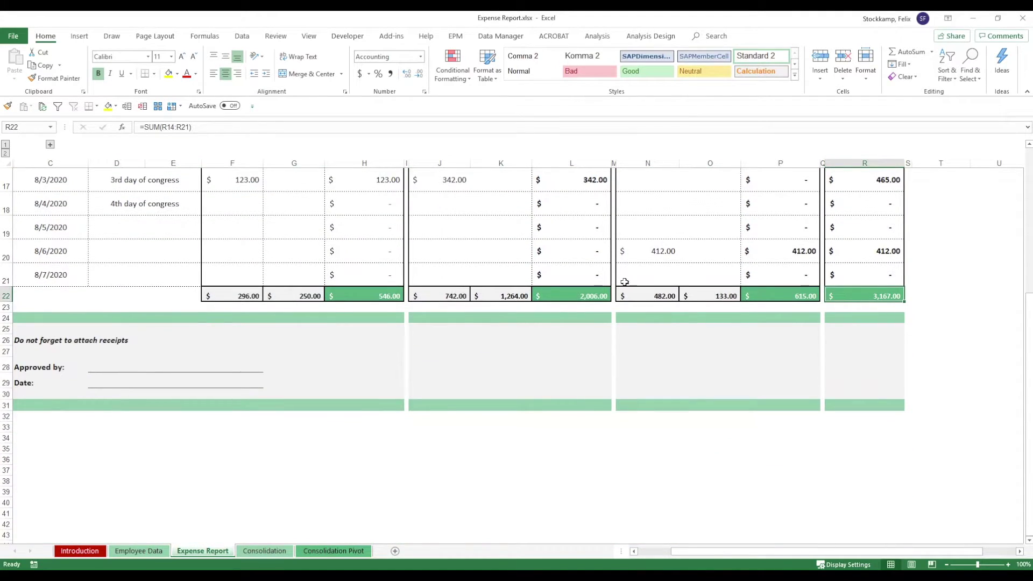
{"action": "left_click", "coordinate": [46, 342]}
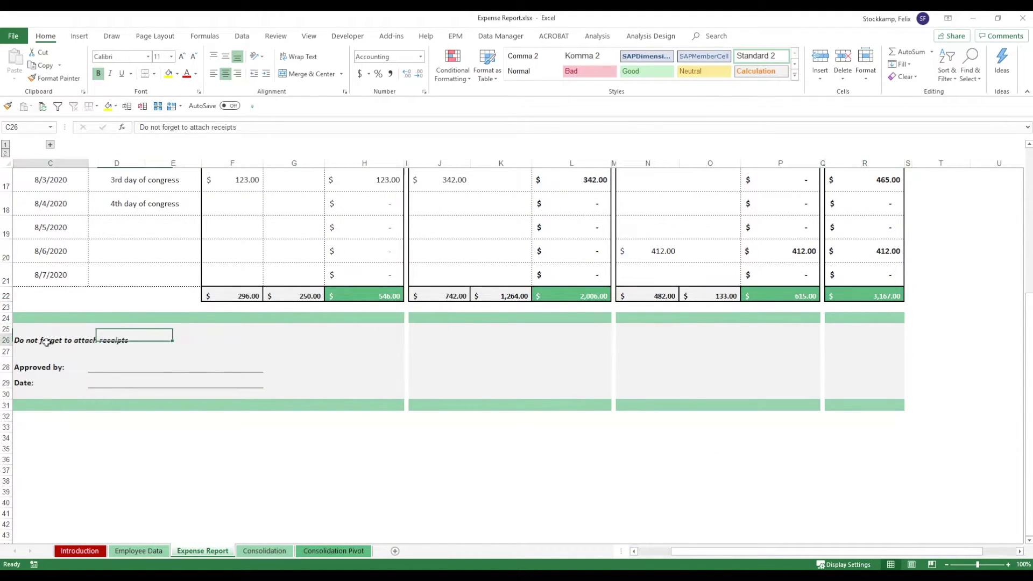
{"action": "left_click", "coordinate": [142, 367]}
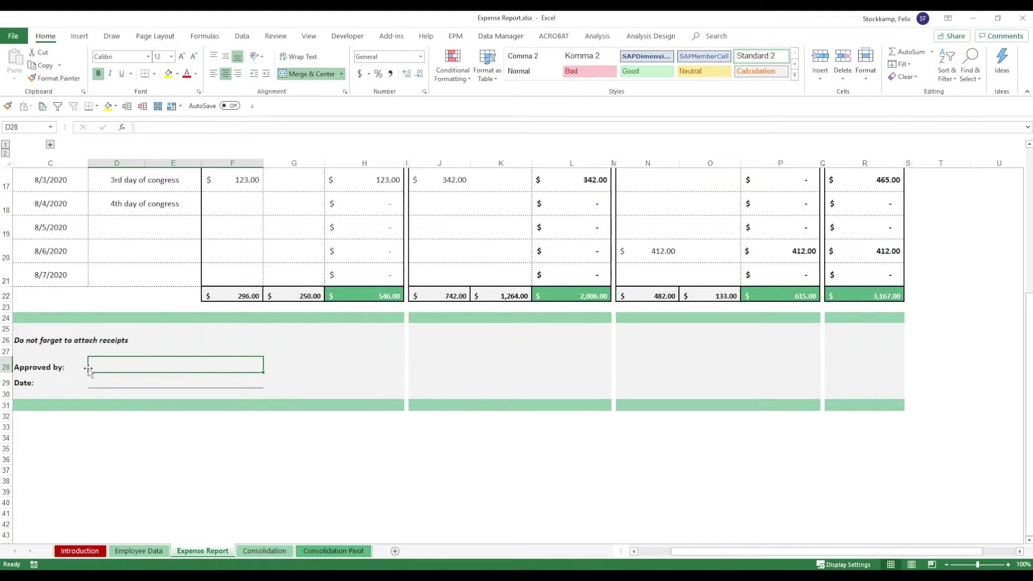
{"action": "left_click", "coordinate": [121, 379]}
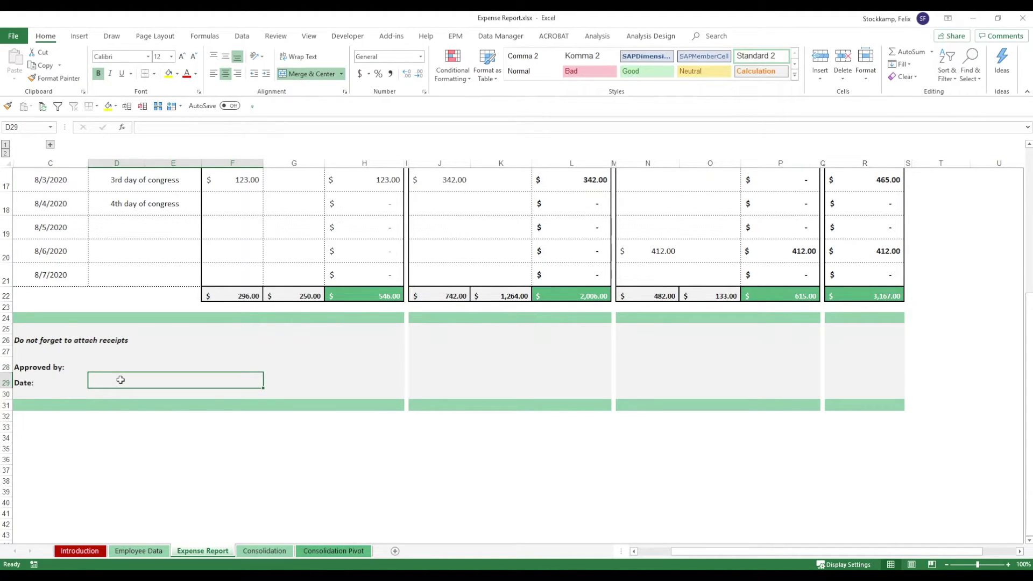
{"action": "scroll", "coordinate": [864, 436], "scroll_direction": "up", "scroll_amount": 5}
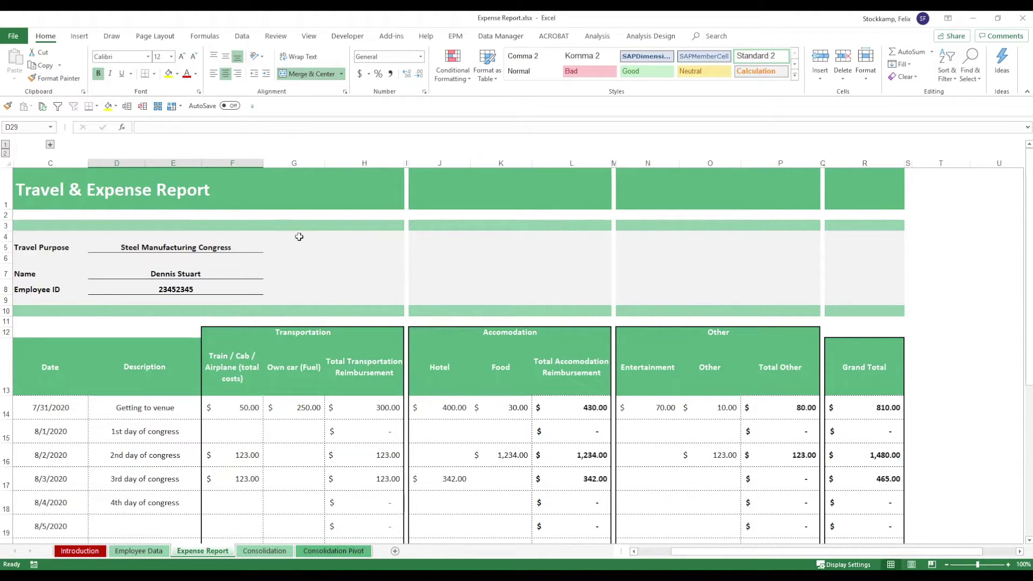
{"action": "scroll", "coordinate": [299, 237], "scroll_direction": "down", "scroll_amount": 2}
{"action": "scroll", "coordinate": [265, 330], "scroll_direction": "down", "scroll_amount": 3}
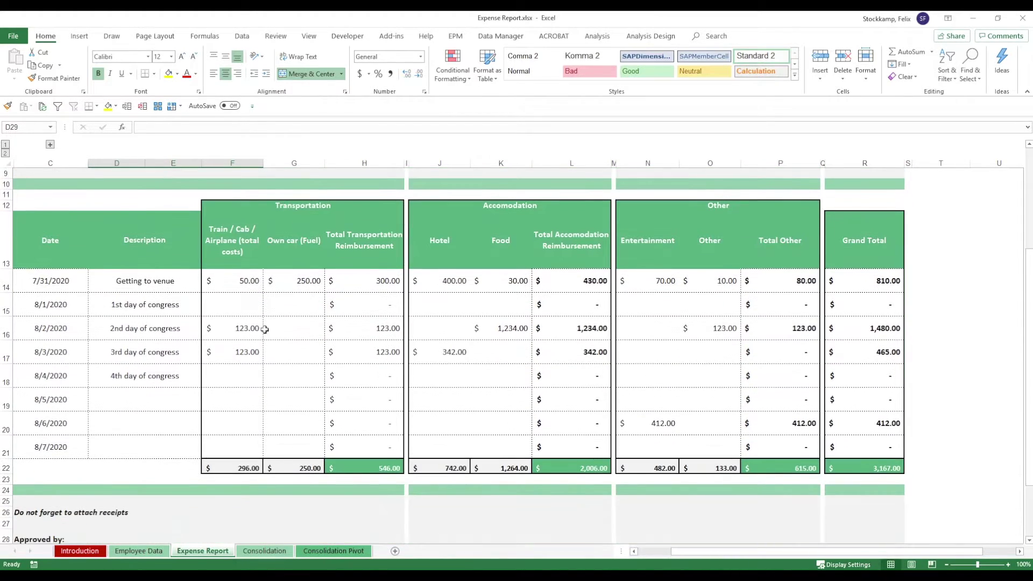
{"action": "left_click", "coordinate": [175, 489]}
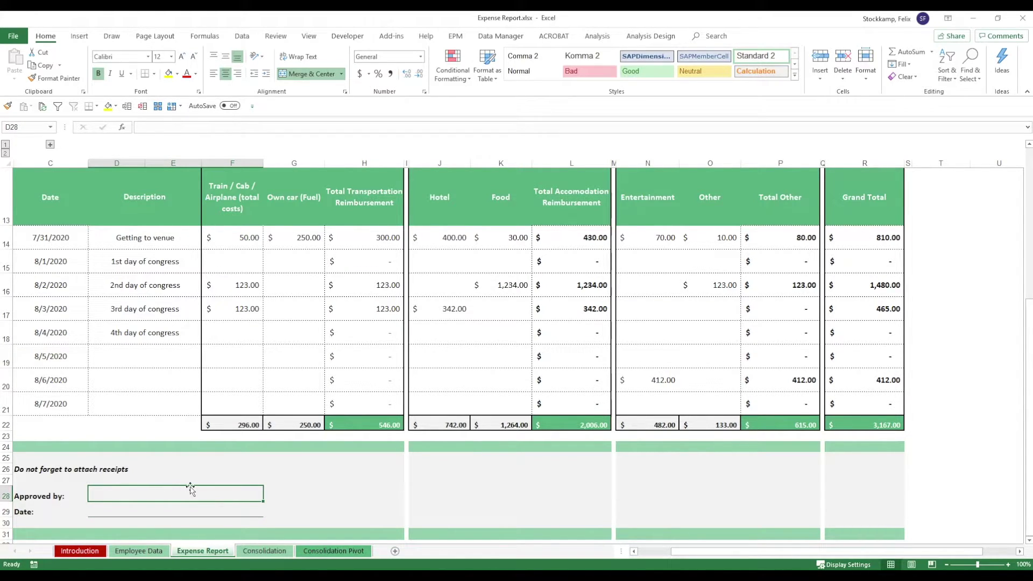
- Compare the Consolidation list with the Expense Report's daily rows C14:R21 (7/31/2020 to 8/7/2020)
{"action": "left_click", "coordinate": [267, 555]}
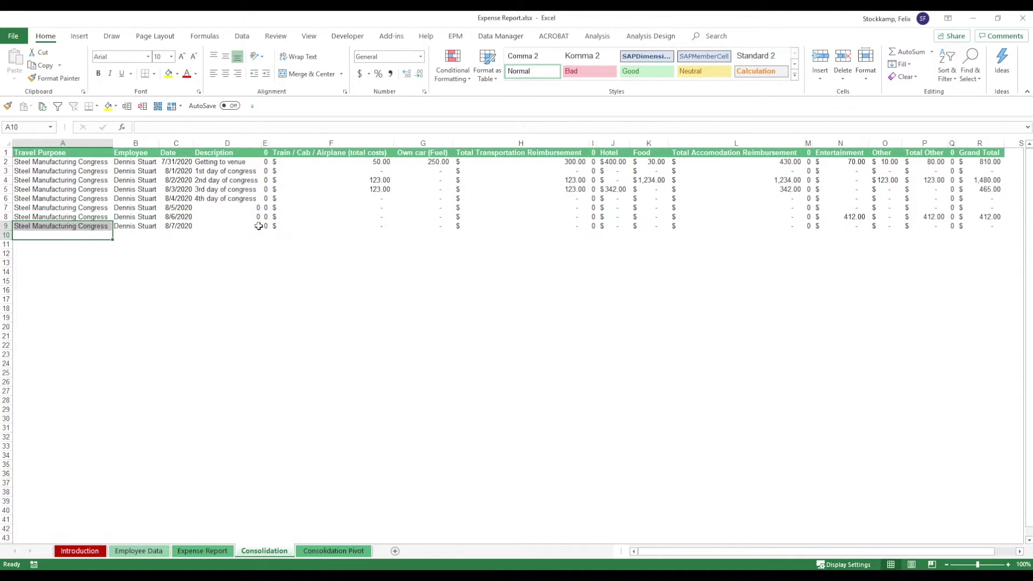
{"action": "left_click", "coordinate": [215, 553]}
{"action": "left_click_drag", "start_coordinate": [62, 237], "coordinate": [858, 374]}
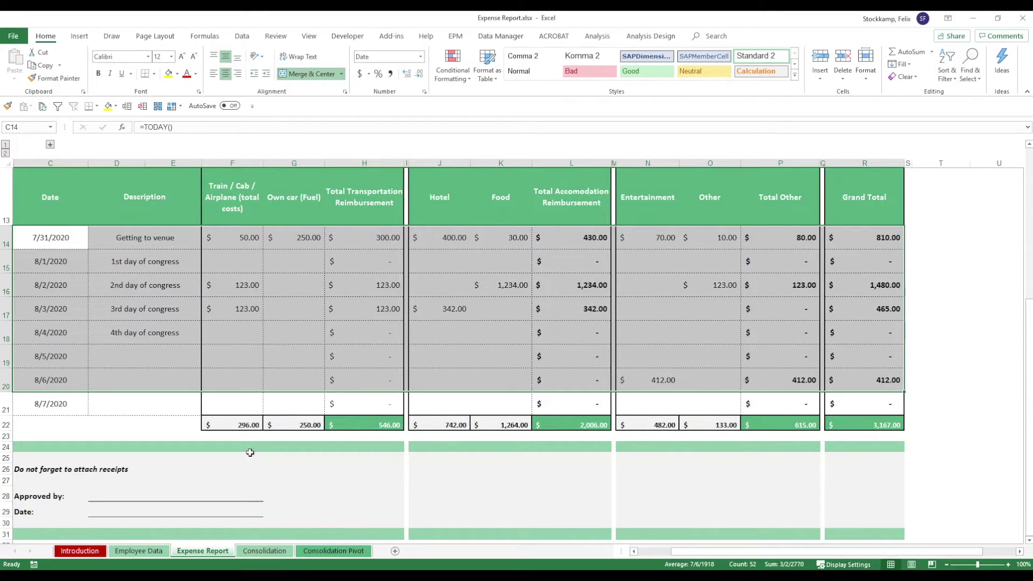
{"action": "key", "text": "shift+Down"}
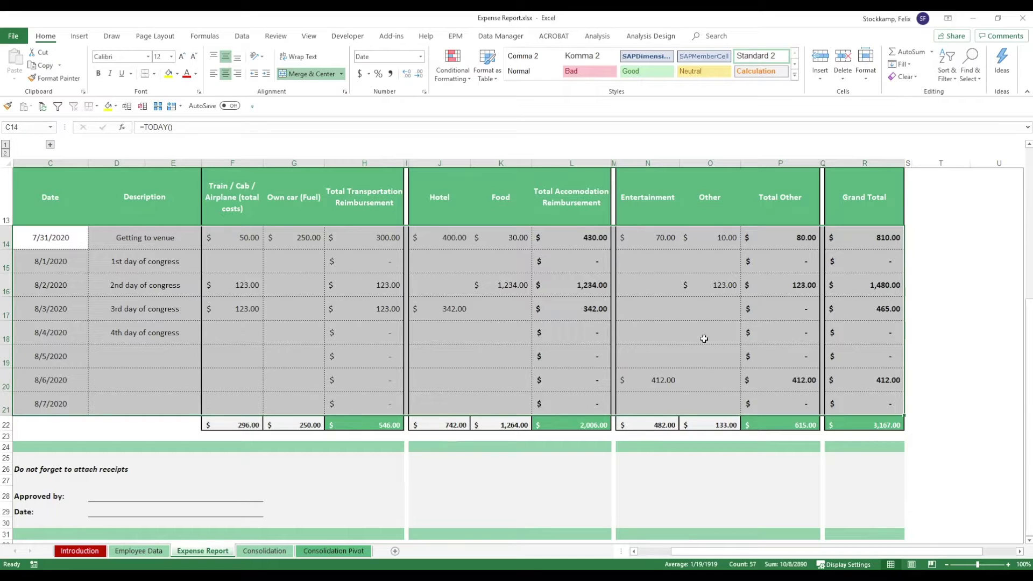
{"action": "left_click", "coordinate": [250, 552]}
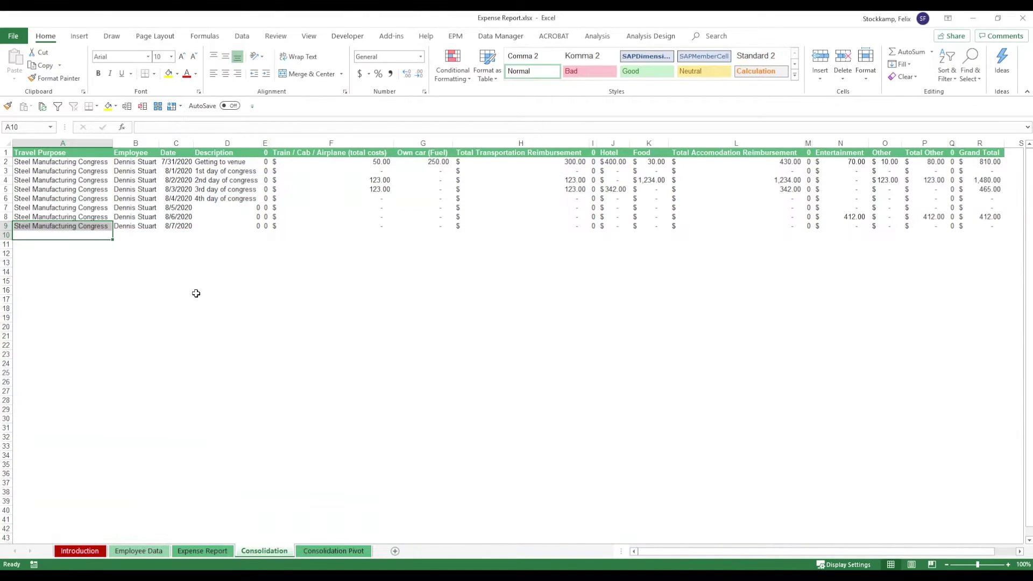
{"action": "left_click", "coordinate": [80, 237]}
{"action": "left_click_drag", "start_coordinate": [81, 236], "coordinate": [957, 291]}
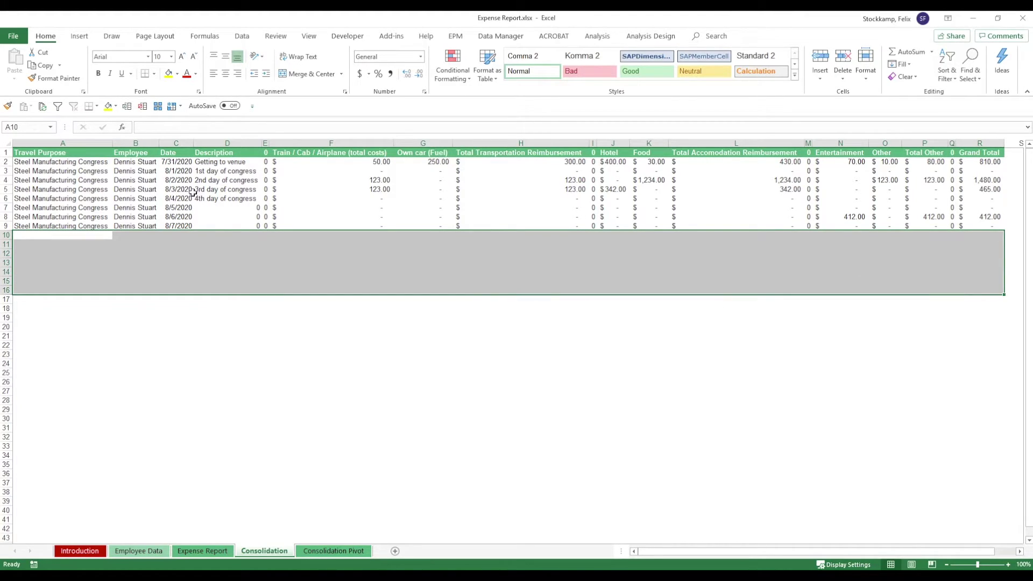
{"action": "left_click", "coordinate": [91, 161]}
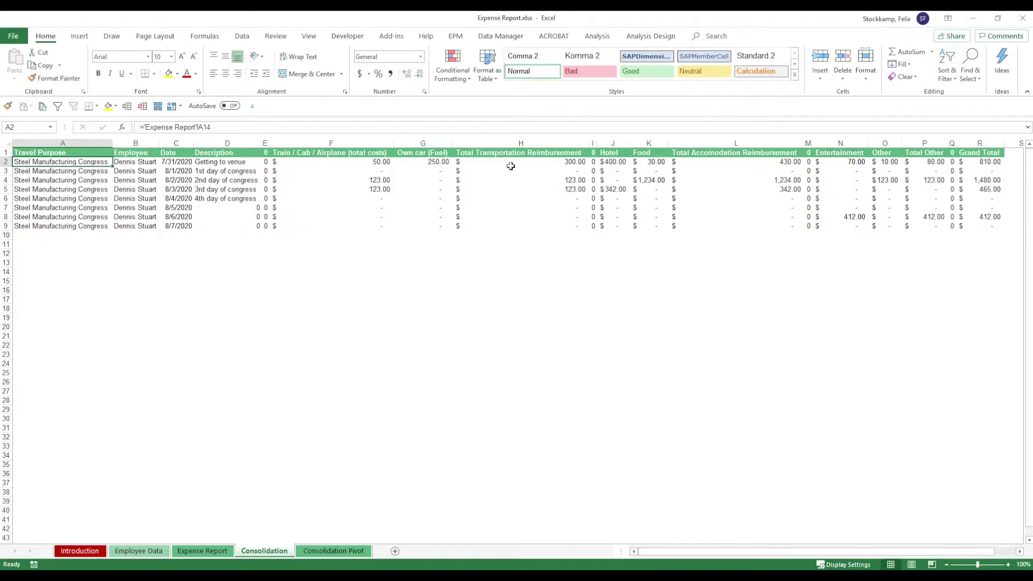
{"action": "key", "text": "Right"}
{"action": "key", "text": "Right"}
{"action": "key", "text": "Right"}
{"action": "key", "text": "Right"}
{"action": "key", "text": "Right"}
{"action": "key", "text": "Right"}
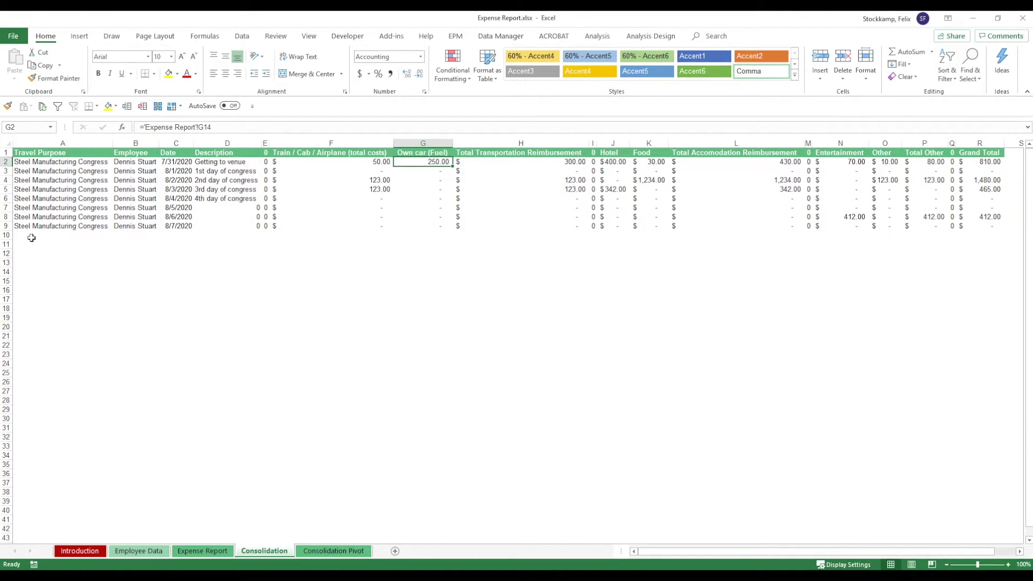
{"action": "left_click_drag", "start_coordinate": [34, 236], "coordinate": [983, 334]}
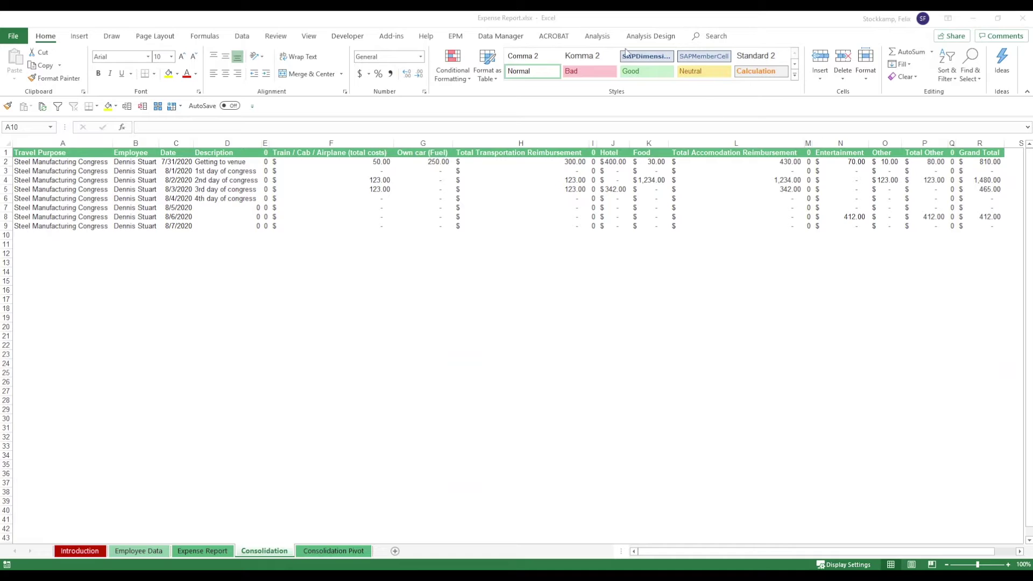
- Refresh the pivot table on the Consolidation Pivot sheet
{"action": "left_click", "coordinate": [344, 551]}
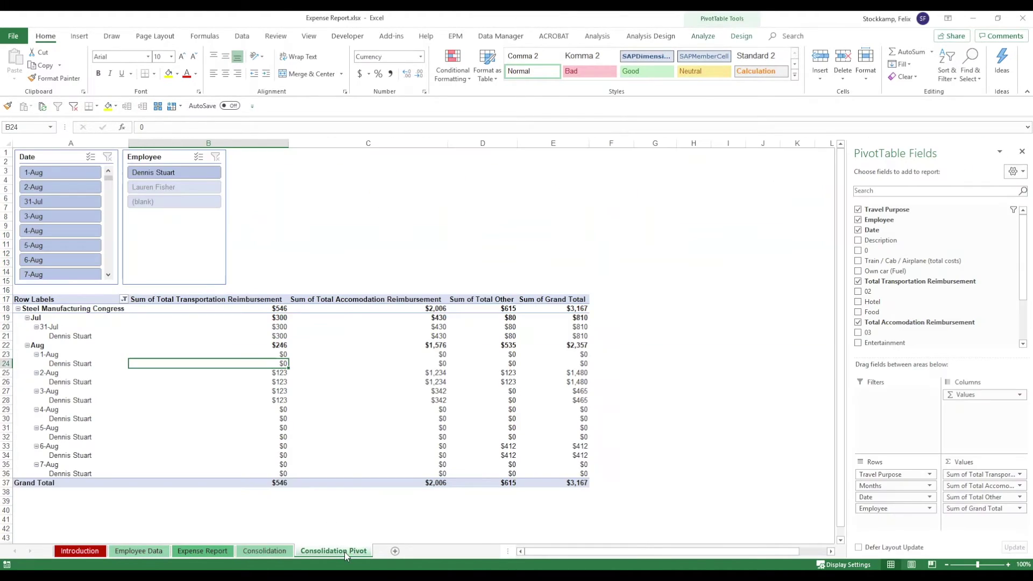
{"action": "right_click", "coordinate": [157, 327]}
{"action": "left_click", "coordinate": [195, 391]}
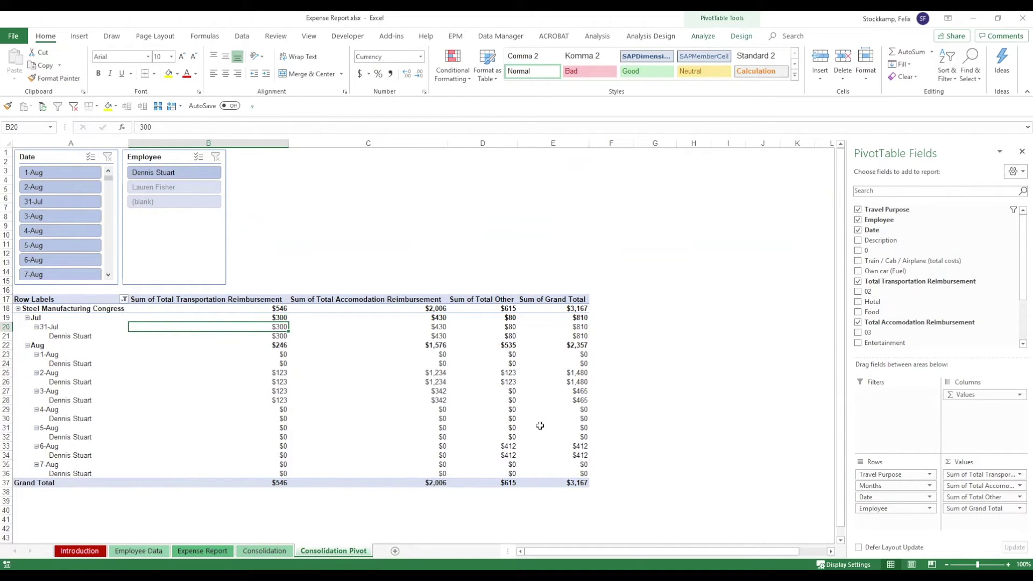
- Inspect the congress transportation values: $546 total, $300 on 31-Jul, $123 on 2-Aug
{"action": "left_click", "coordinate": [59, 308]}
{"action": "mouse_move", "coordinate": [165, 353]}
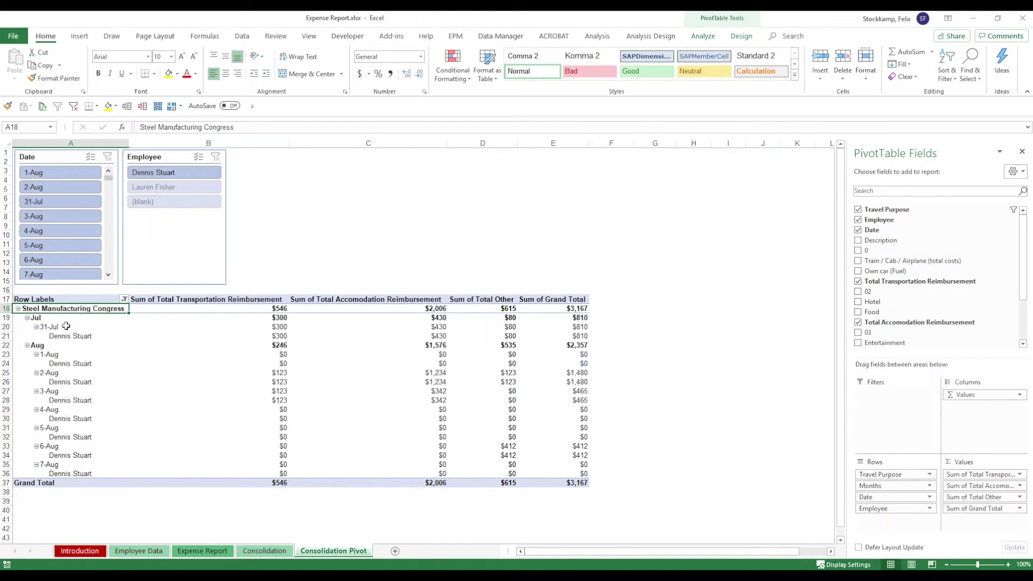
{"action": "left_click_drag", "start_coordinate": [65, 326], "coordinate": [545, 336]}
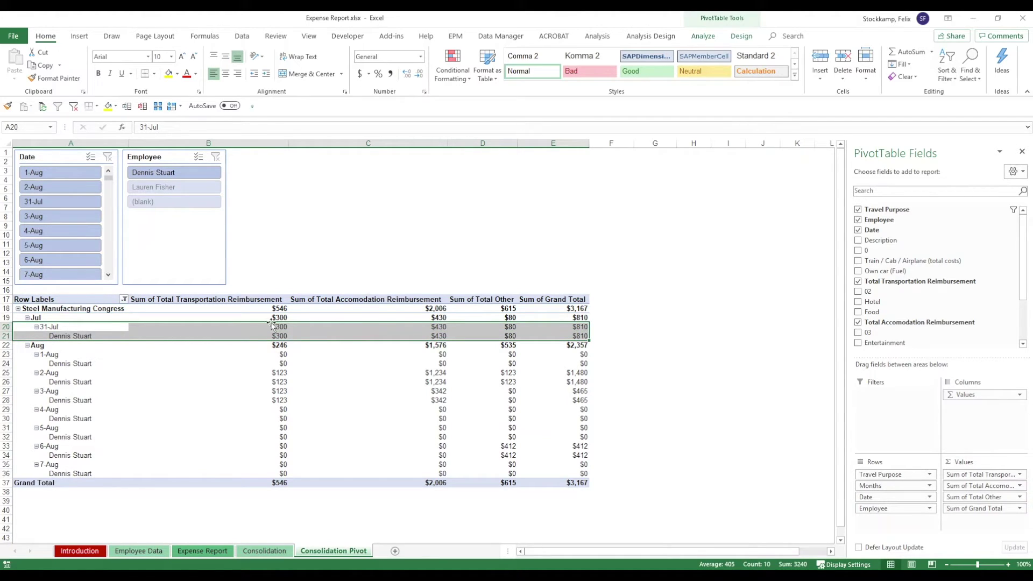
{"action": "left_click", "coordinate": [272, 372]}
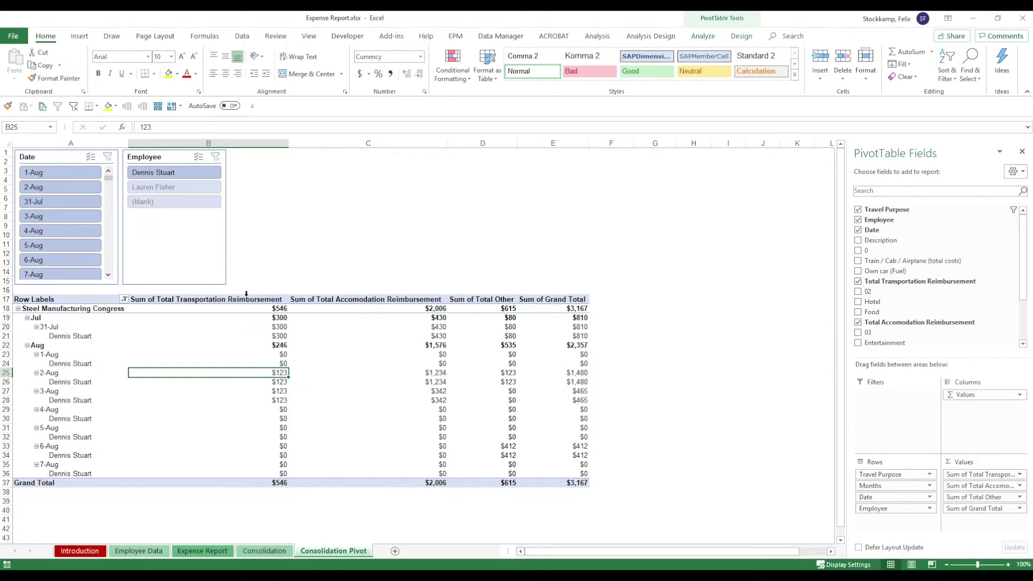
{"action": "left_click", "coordinate": [247, 309]}
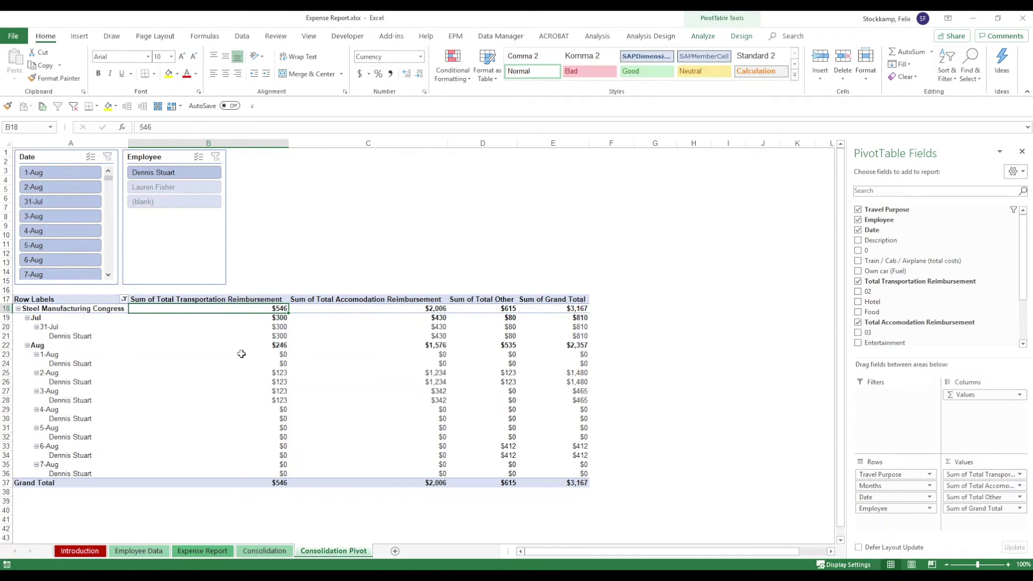
{"action": "left_click", "coordinate": [278, 326]}
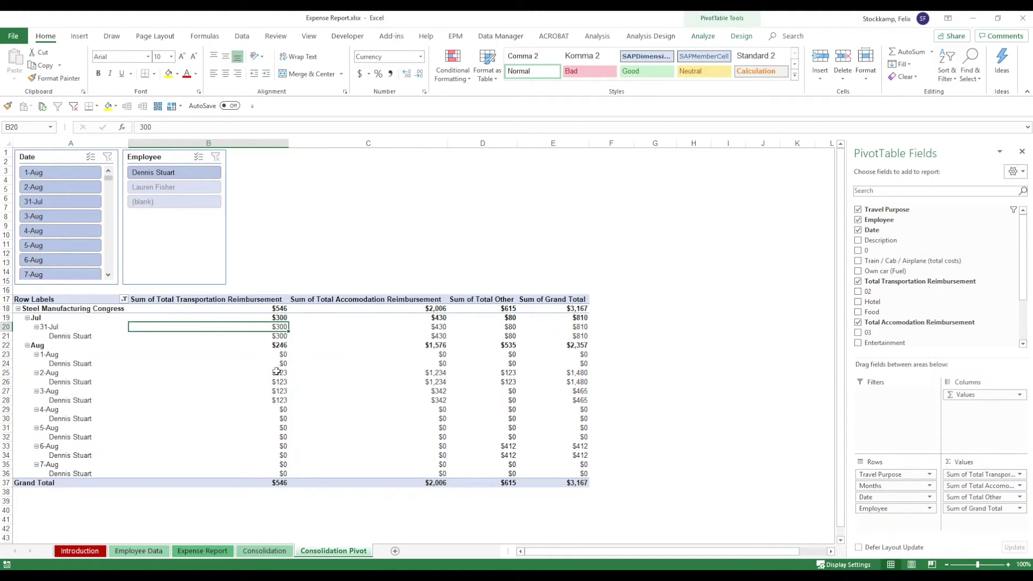
{"action": "left_click_drag", "start_coordinate": [276, 372], "coordinate": [276, 382]}
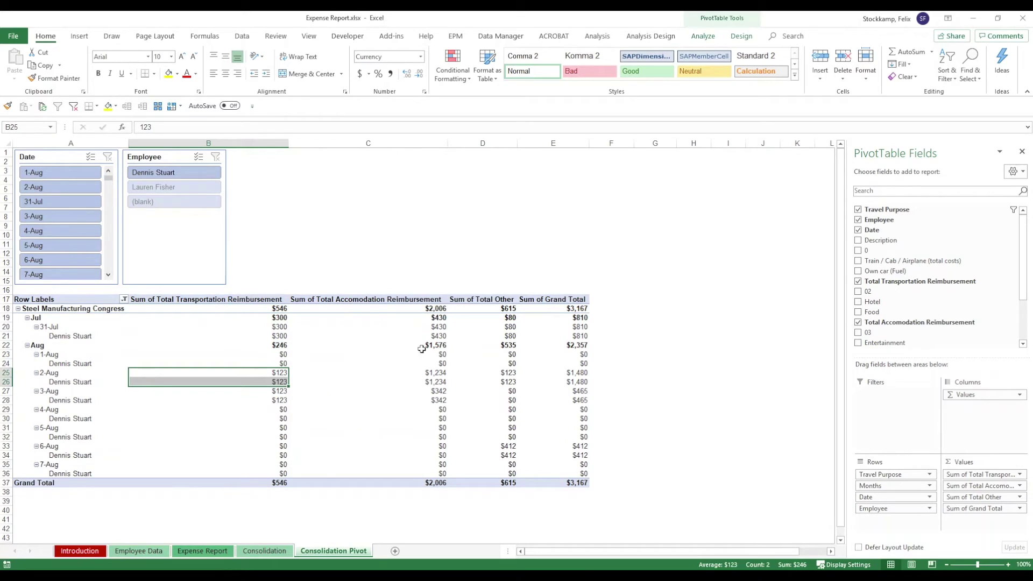
- Review the accommodation and Sum of Total Other columns and the Consolidation list's empty rows
{"action": "left_click", "coordinate": [407, 144]}
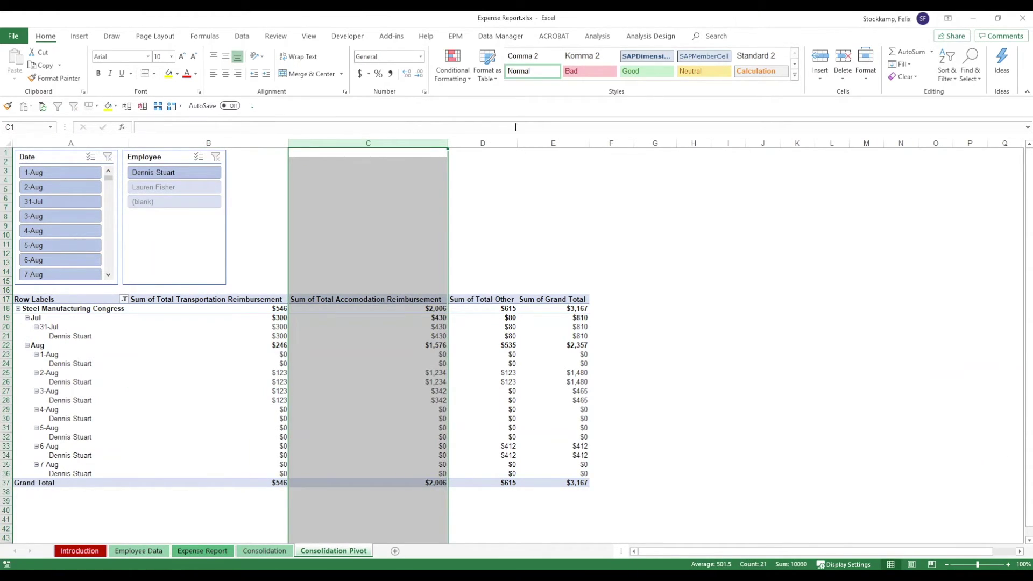
{"action": "left_click", "coordinate": [483, 143]}
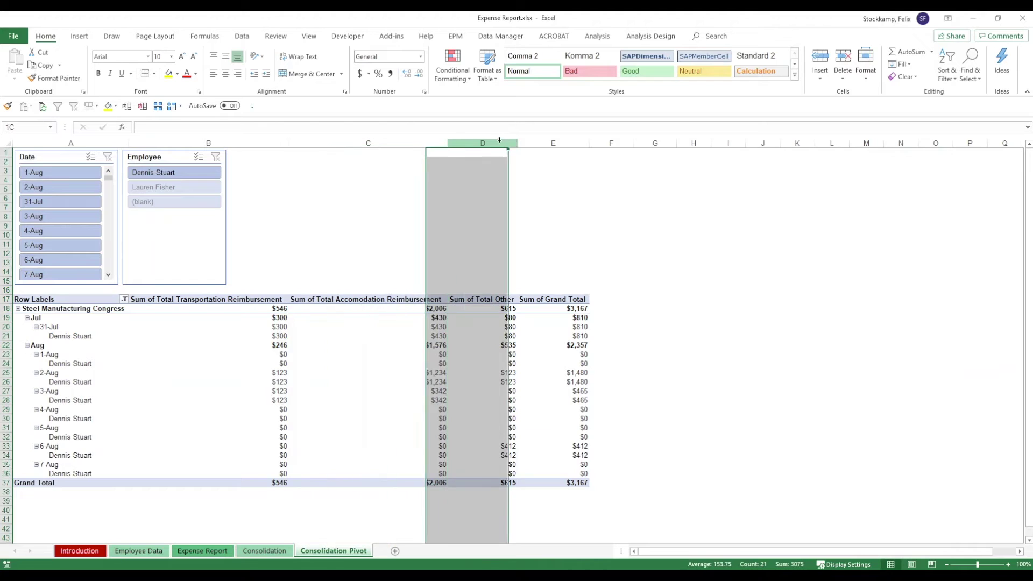
{"action": "right_click", "coordinate": [63, 364]}
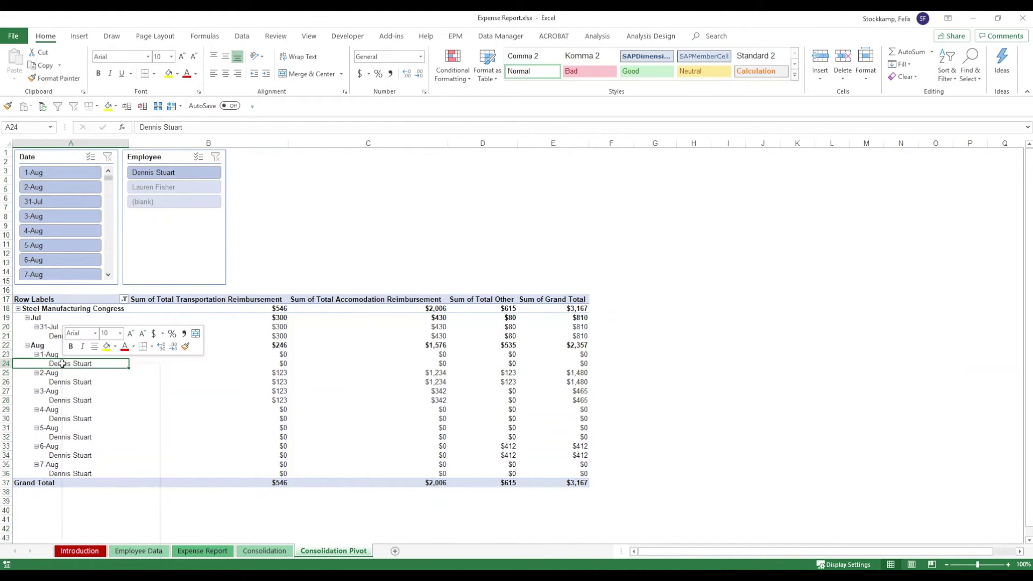
{"action": "left_click", "coordinate": [59, 366]}
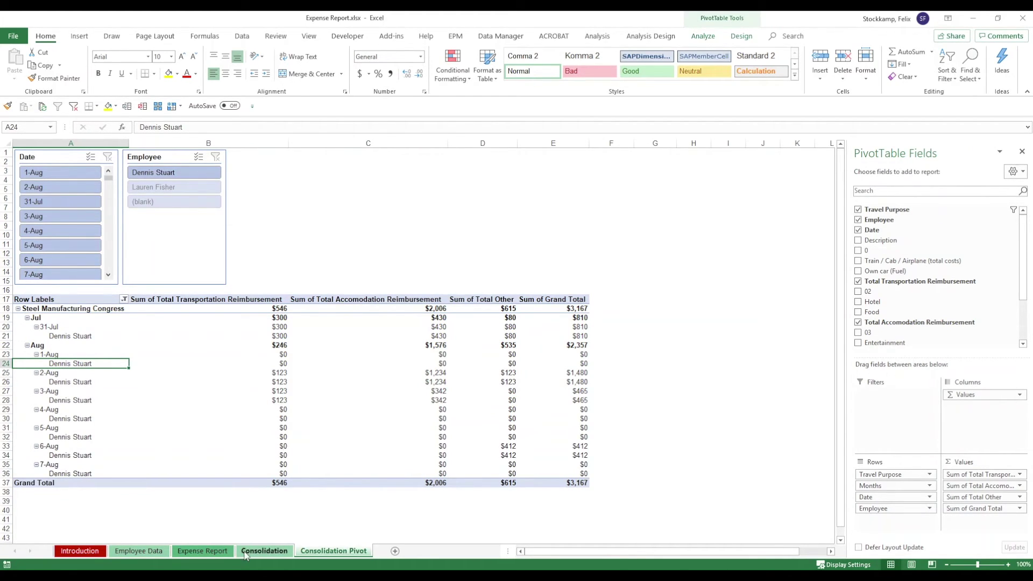
{"action": "left_click", "coordinate": [264, 551]}
{"action": "left_click_drag", "start_coordinate": [55, 235], "coordinate": [882, 318]}
{"action": "left_click", "coordinate": [334, 551]}
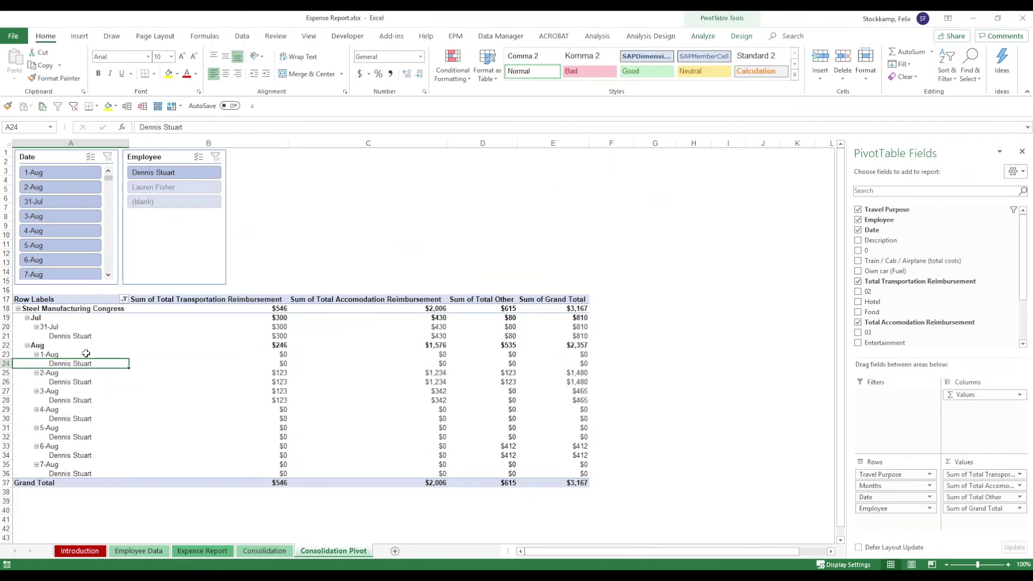
- Collapse the entire Employee field so each date shows only its totals
{"action": "right_click", "coordinate": [57, 363]}
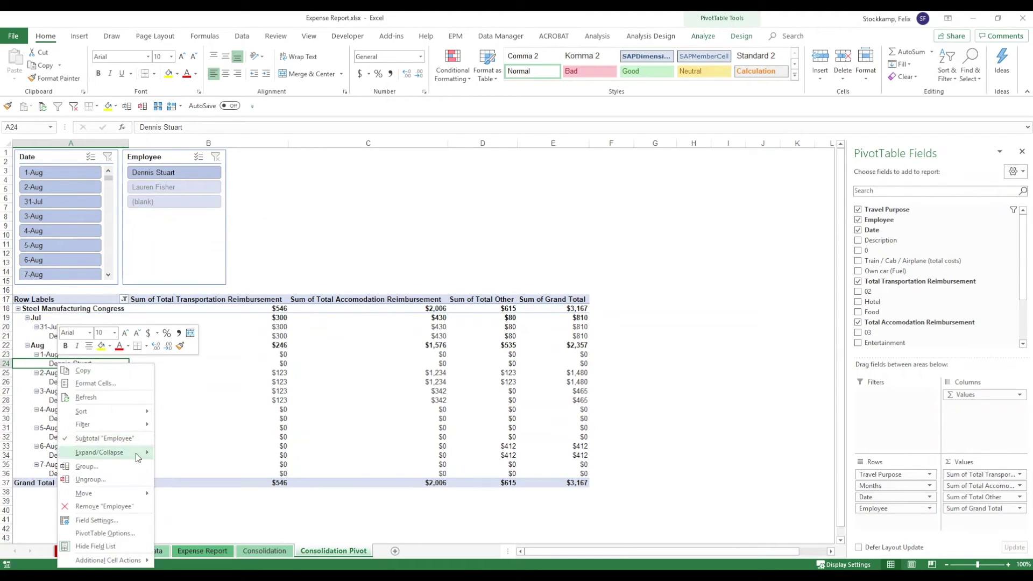
{"action": "mouse_move", "coordinate": [136, 453]}
{"action": "left_click", "coordinate": [179, 493]}
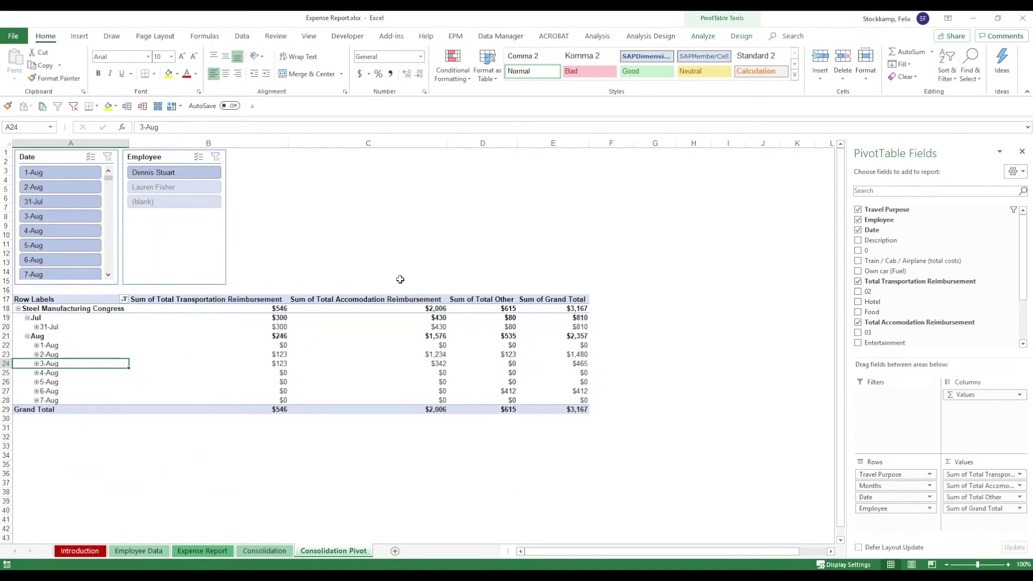
{"action": "key", "text": "Up"}
{"action": "key", "text": "Up"}
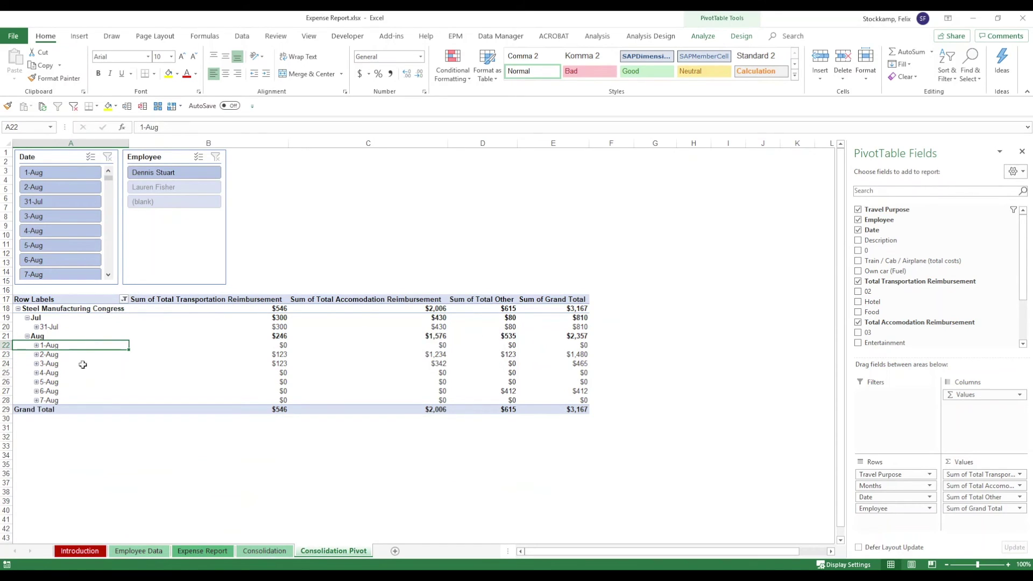
- Expand 1-Aug to reveal its single employee row with $0 amounts
{"action": "left_click", "coordinate": [36, 346]}
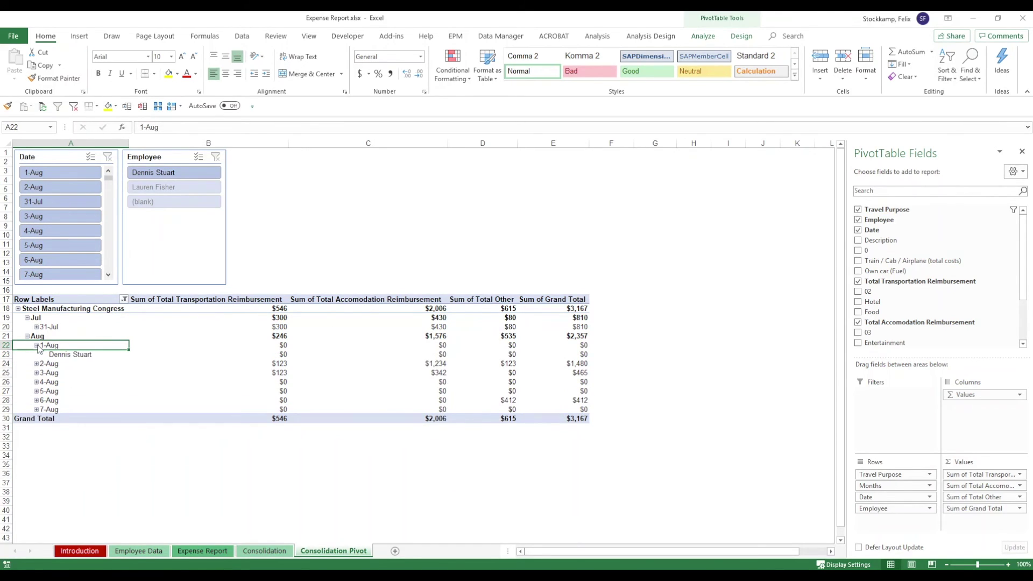
{"action": "left_click_drag", "start_coordinate": [60, 358], "coordinate": [538, 357]}
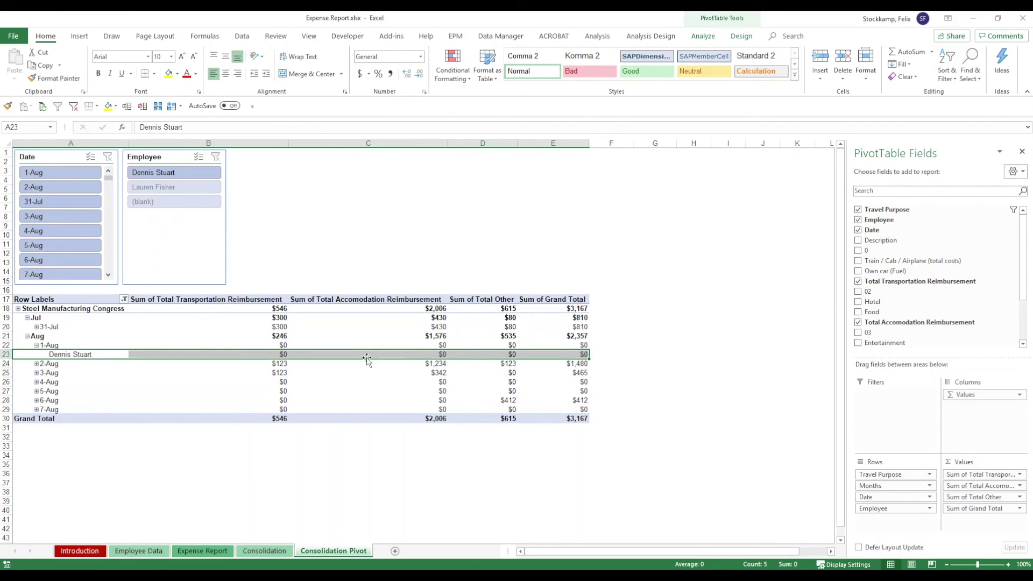
{"action": "mouse_move", "coordinate": [236, 370]}
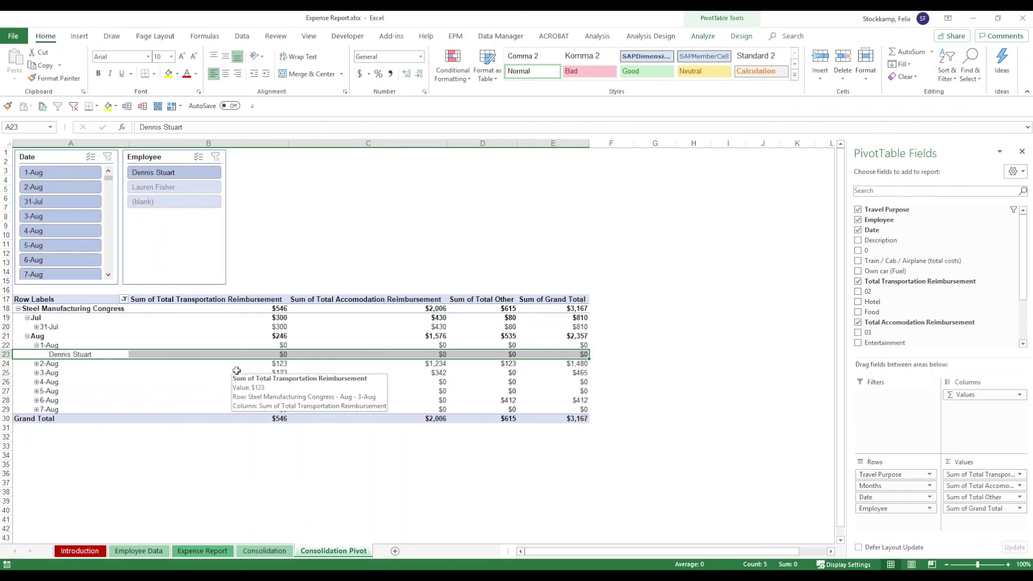
{"action": "mouse_move", "coordinate": [281, 355]}
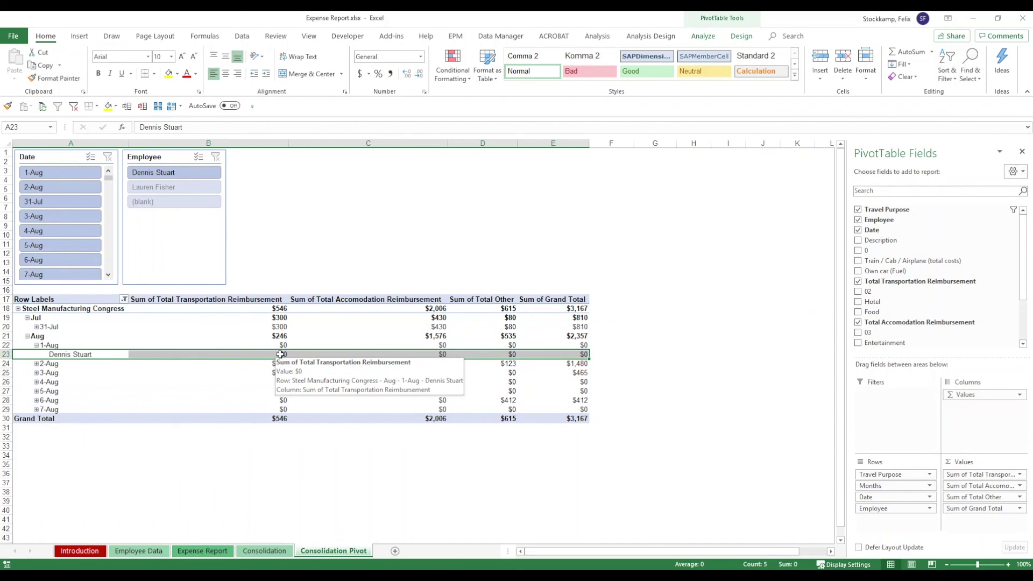